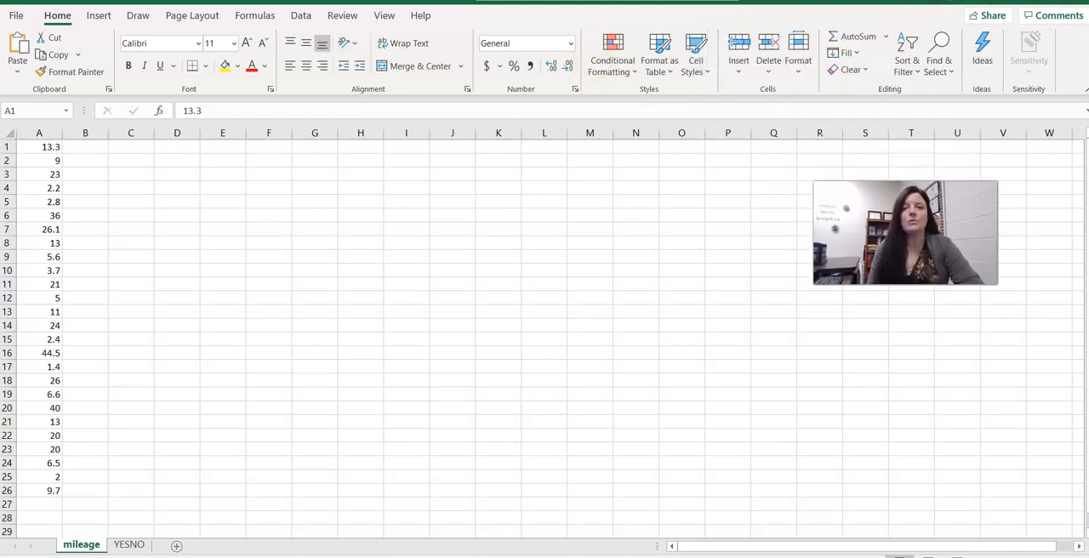
Enter a formula in C3 that averages the mileage values in A1:A26.
{"action": "left_click", "coordinate": [134, 175]}
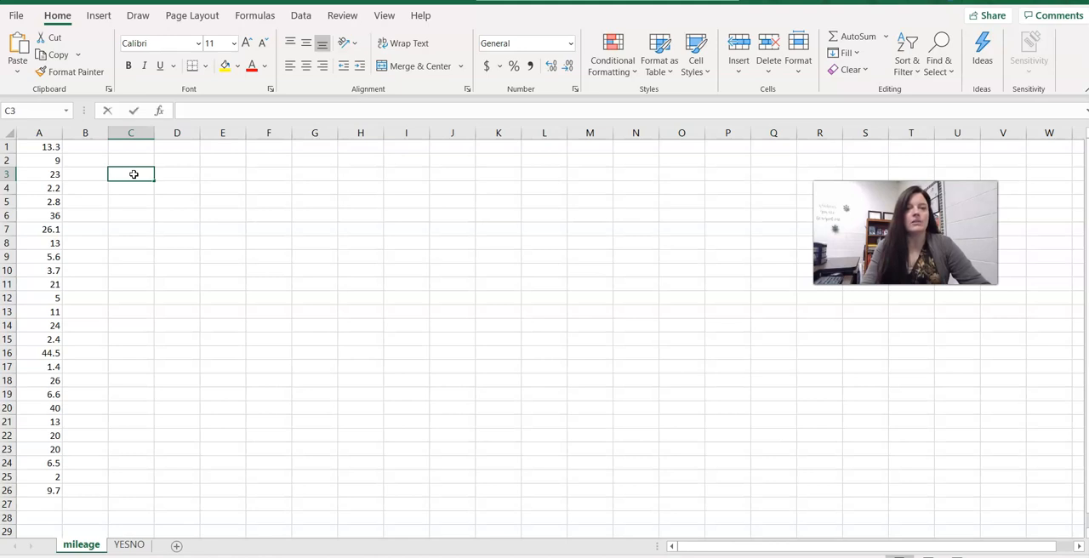
{"action": "type", "text": "="}
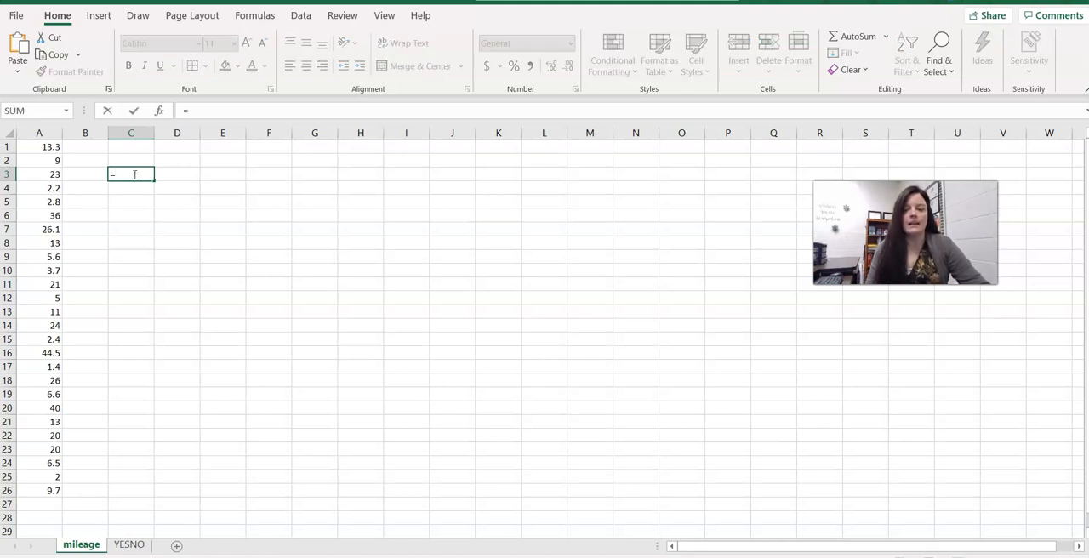
{"action": "type", "text": "average"}
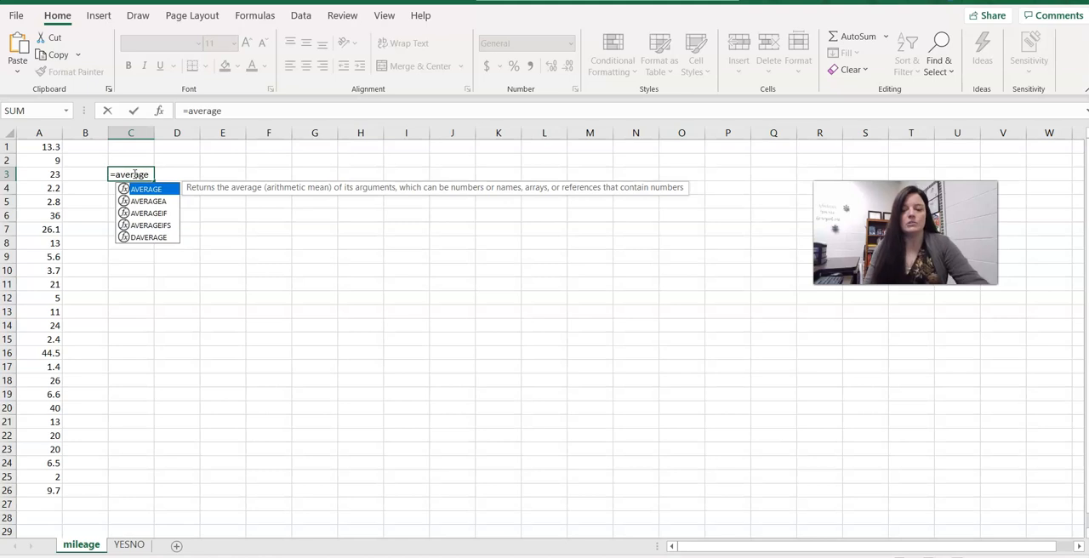
{"action": "type", "text": "(*"}
{"action": "key", "text": "BackSpace"}
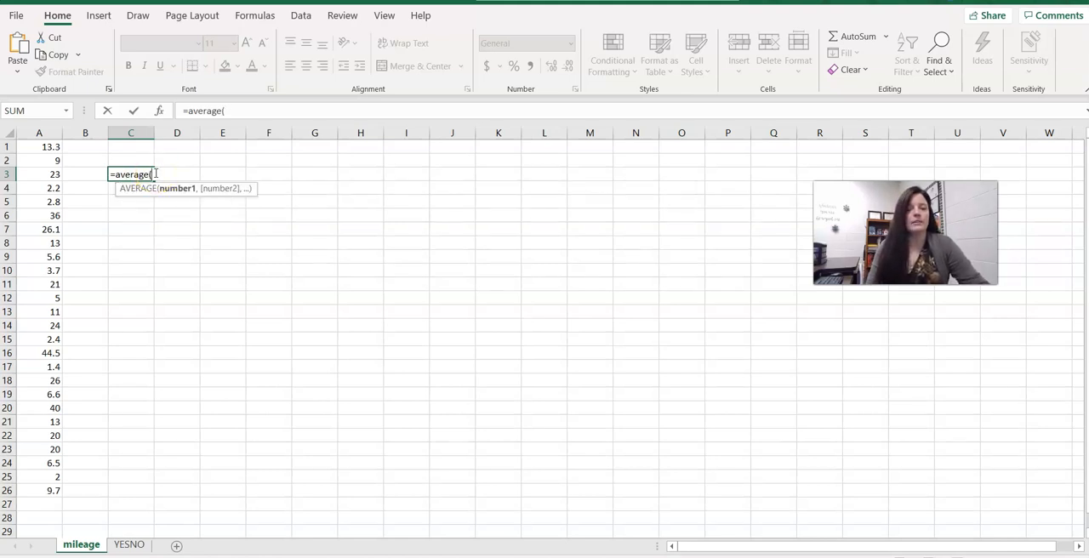
{"action": "left_click_drag", "start_coordinate": [51, 147], "coordinate": [38, 486]}
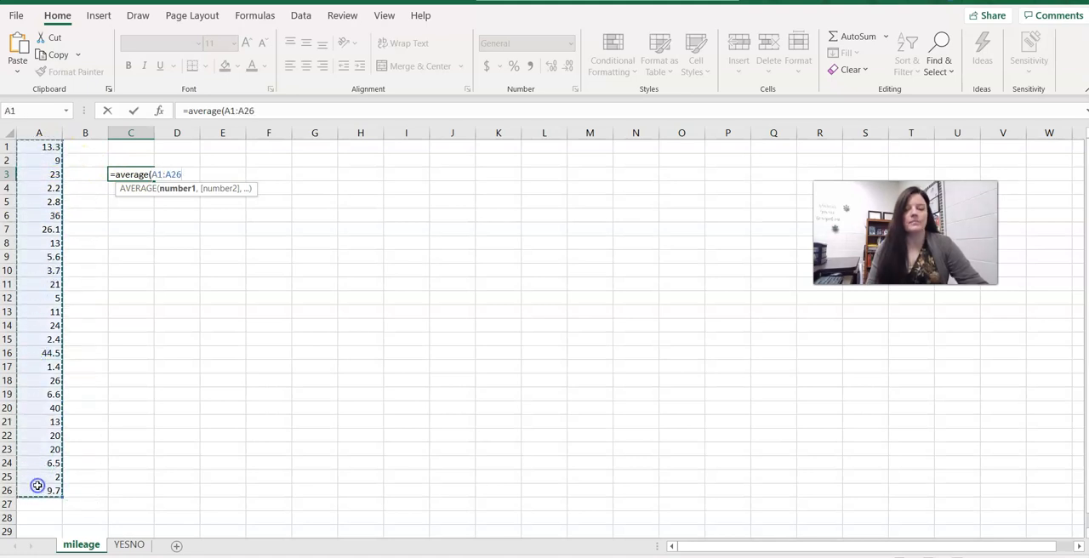
{"action": "type", "text": ")"}
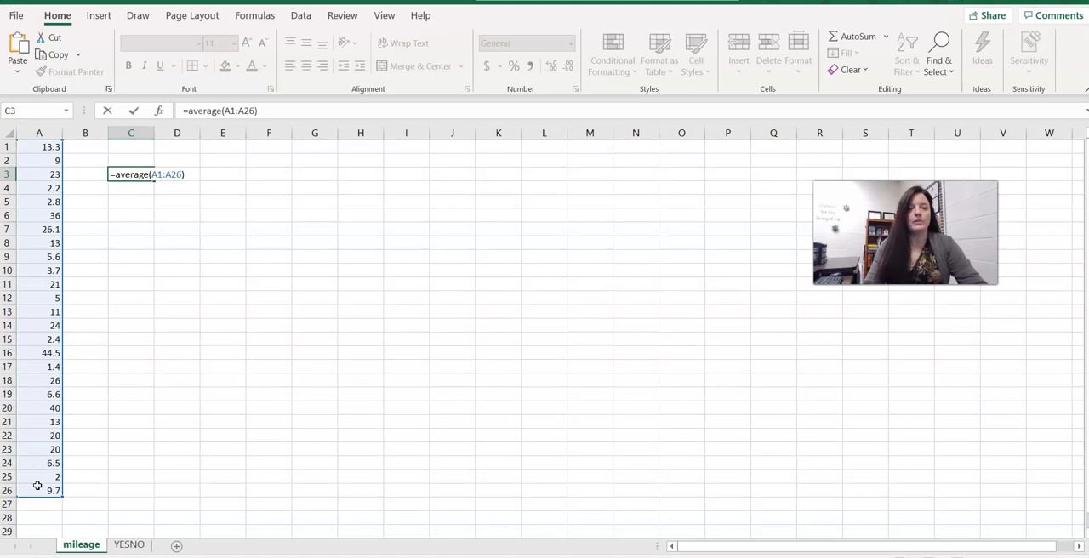
{"action": "key", "text": "Return"}
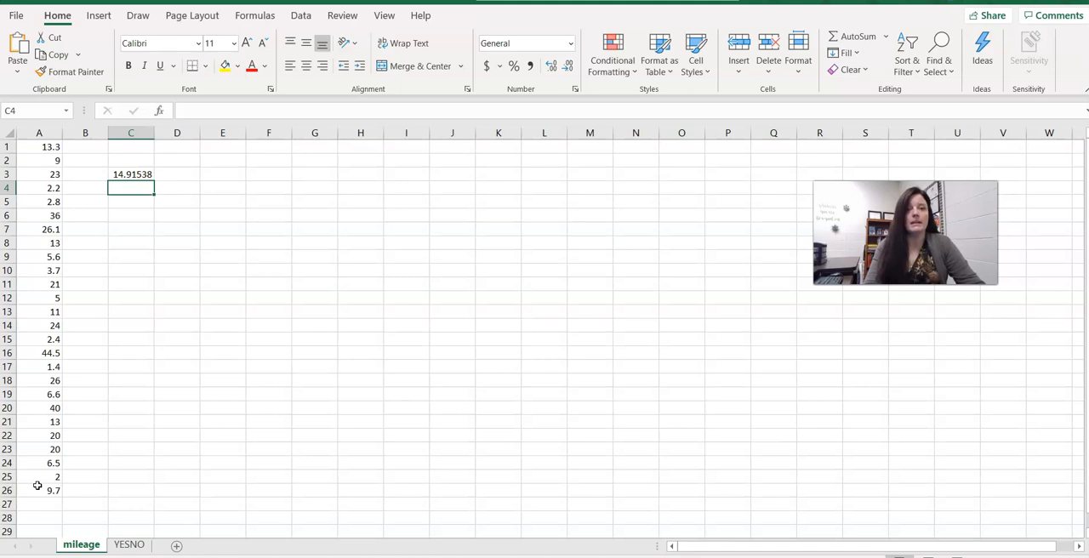
Enter a formula in C4 computing the median of A1:A26.
{"action": "type", "text": "=media"}
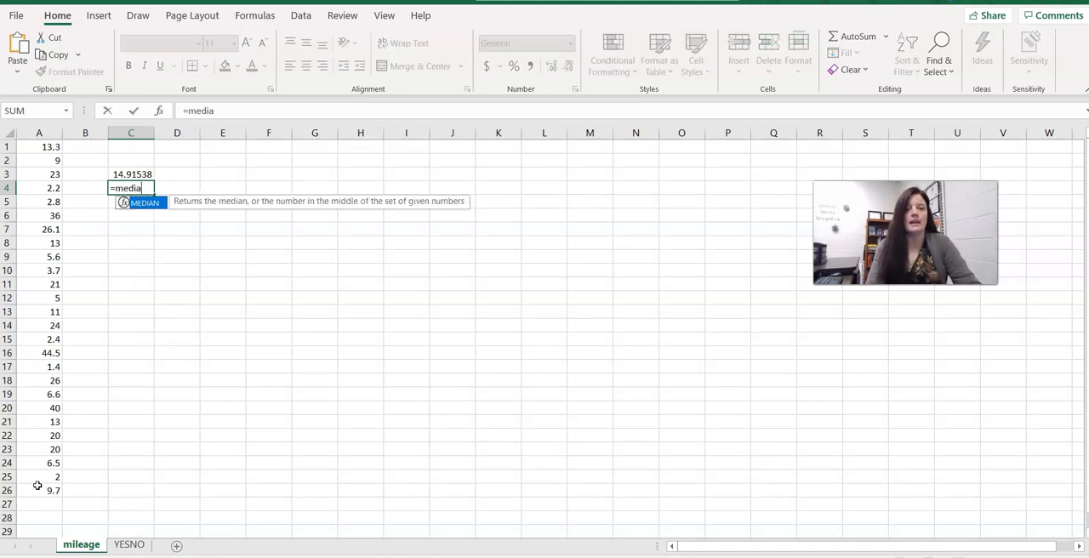
{"action": "type", "text": "n("}
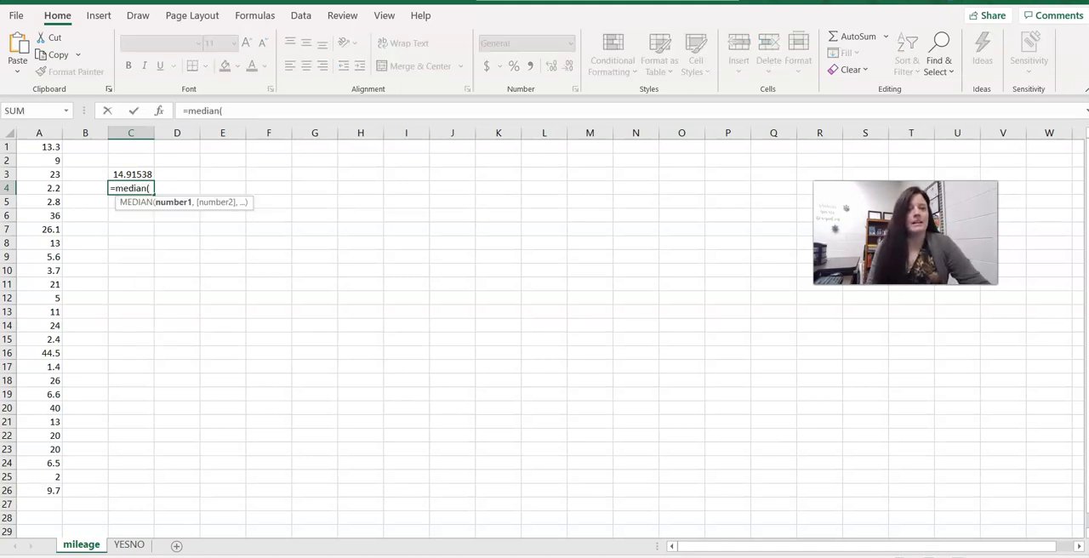
{"action": "left_click_drag", "start_coordinate": [48, 146], "coordinate": [31, 493]}
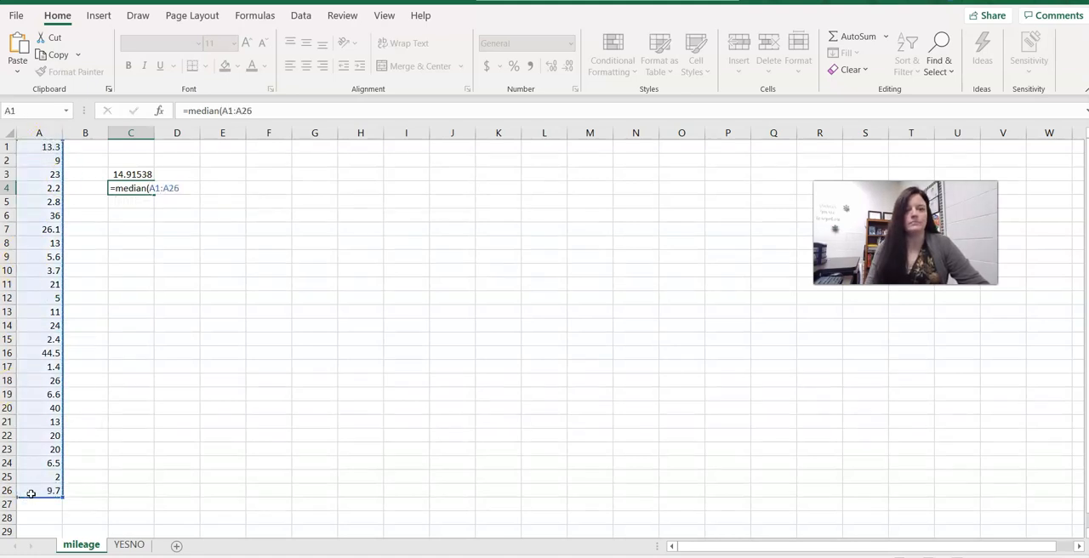
{"action": "key", "text": "Return"}
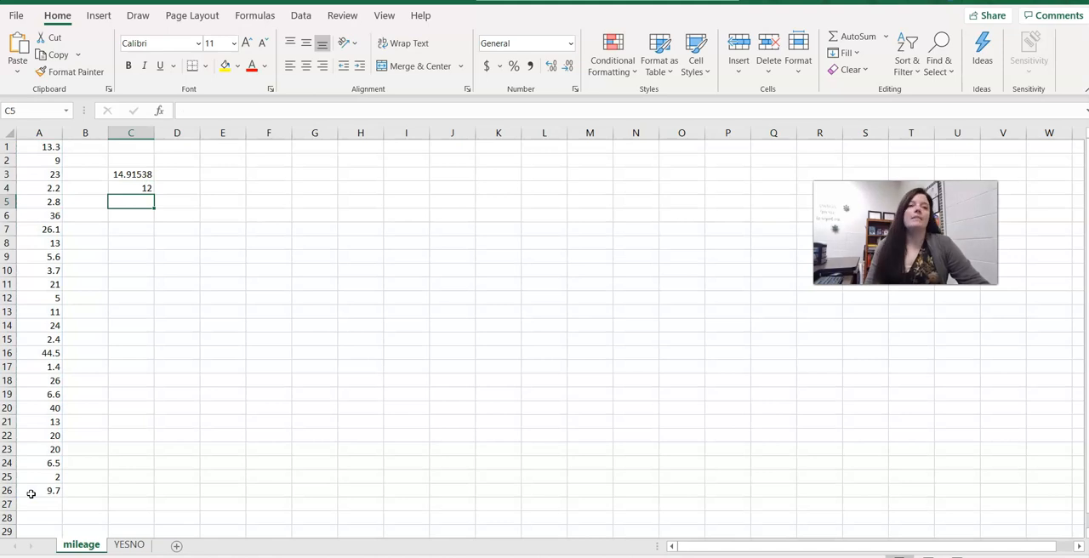
Enter a STDEV formula in C5 for the standard deviation of A1:A26.
{"action": "type", "text": "="}
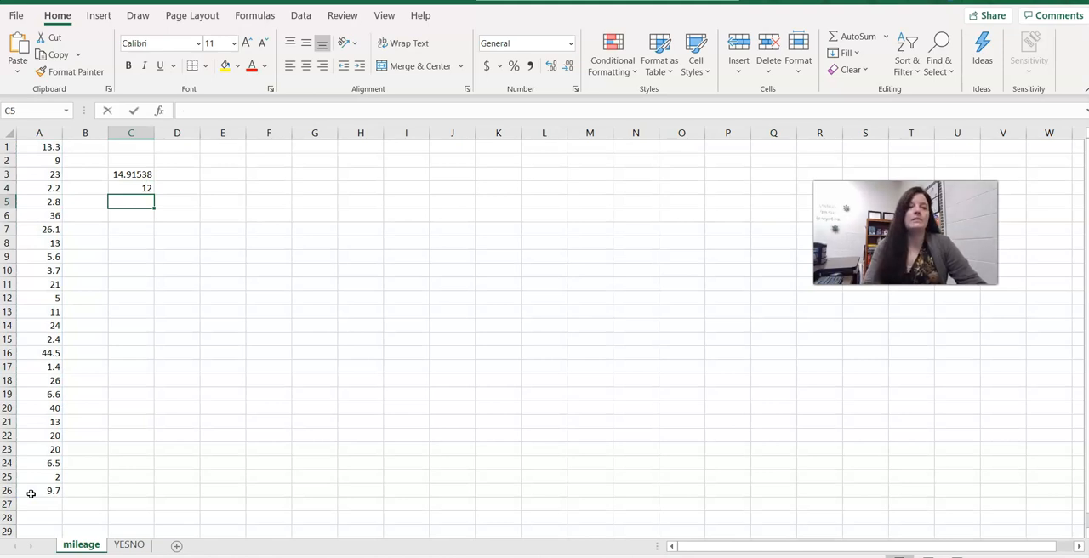
{"action": "type", "text": "s"}
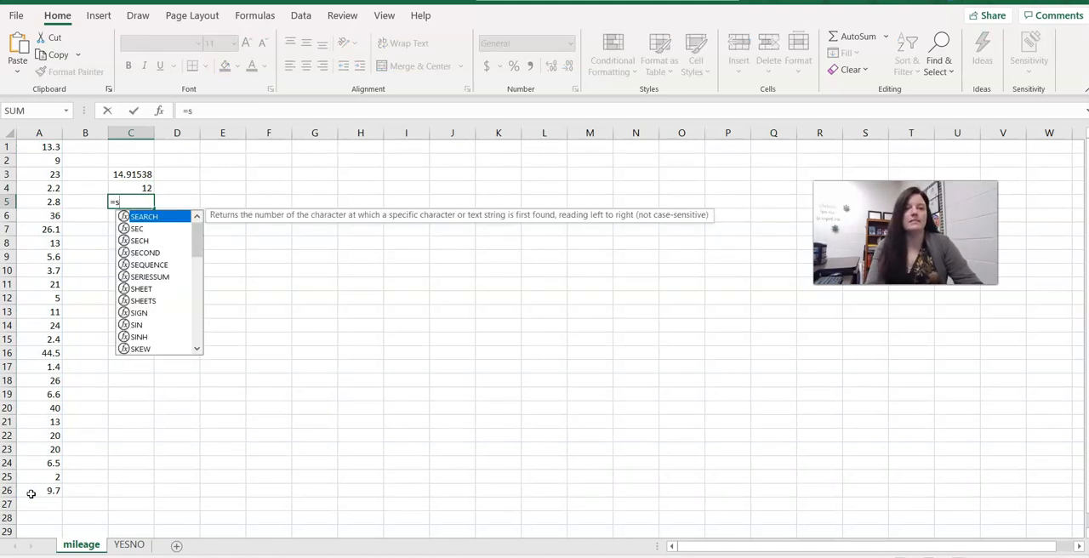
{"action": "type", "text": "tdev"}
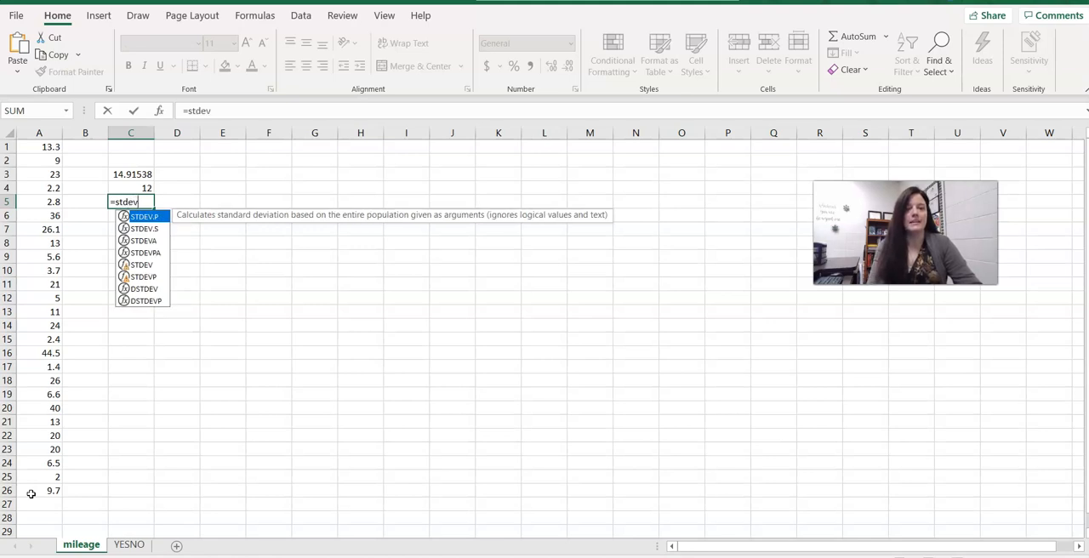
{"action": "type", "text": "("}
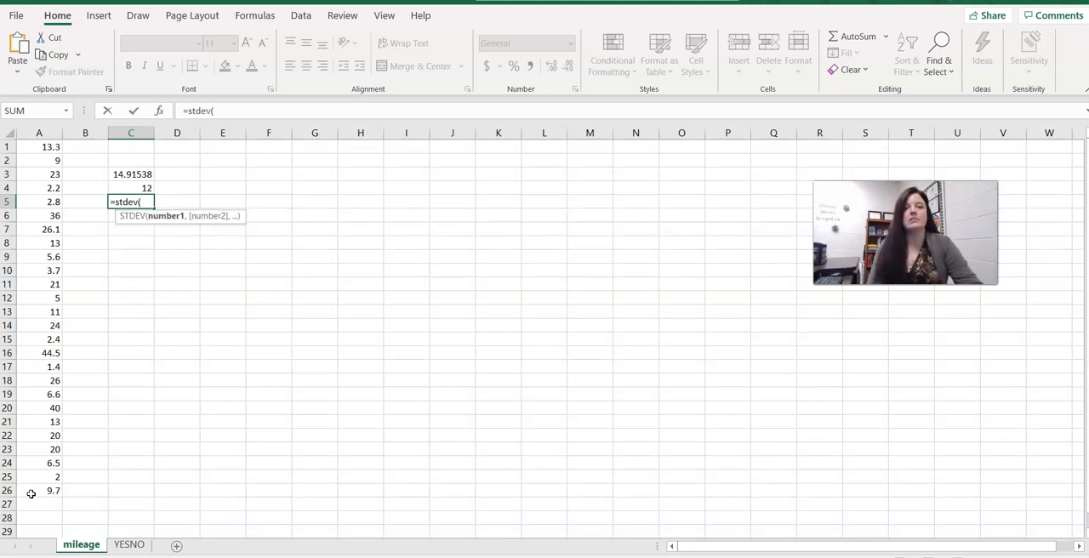
{"action": "left_click", "coordinate": [55, 147]}
{"action": "left_click_drag", "start_coordinate": [55, 147], "coordinate": [45, 492]}
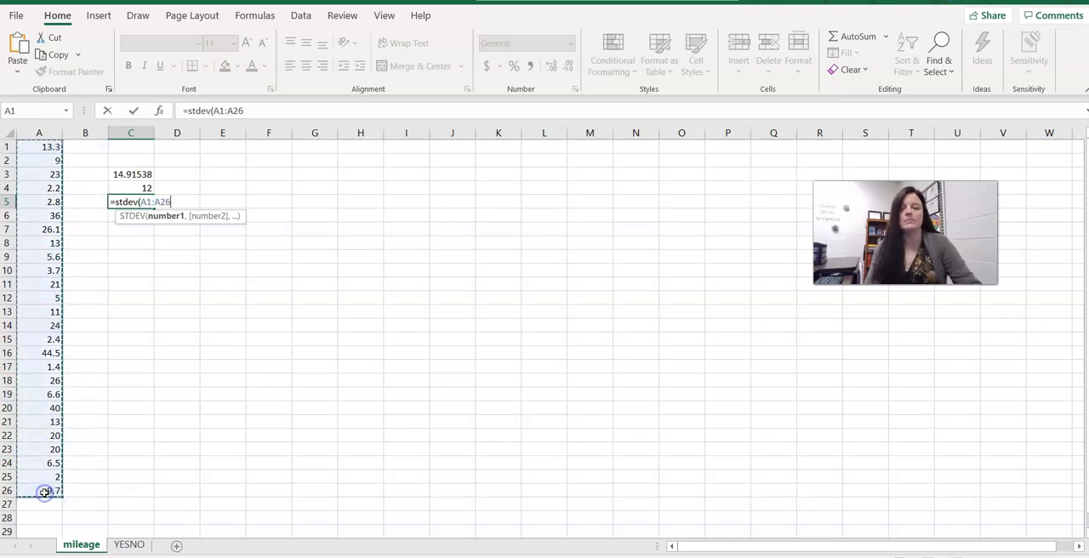
{"action": "key", "text": "Return"}
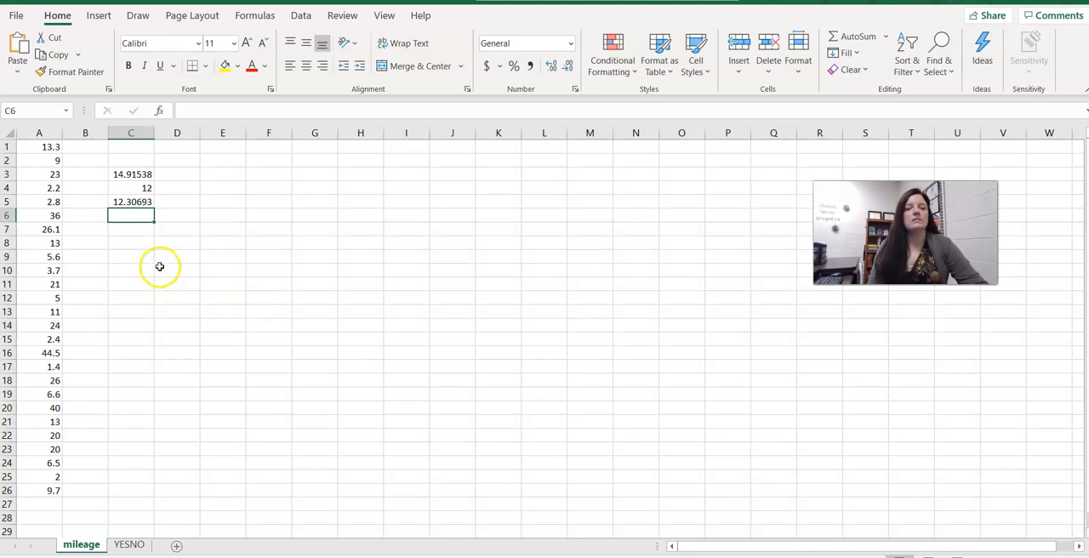
Review the formulas in cells C3 through C5.
{"action": "left_click", "coordinate": [125, 174]}
{"action": "key", "text": "Down"}
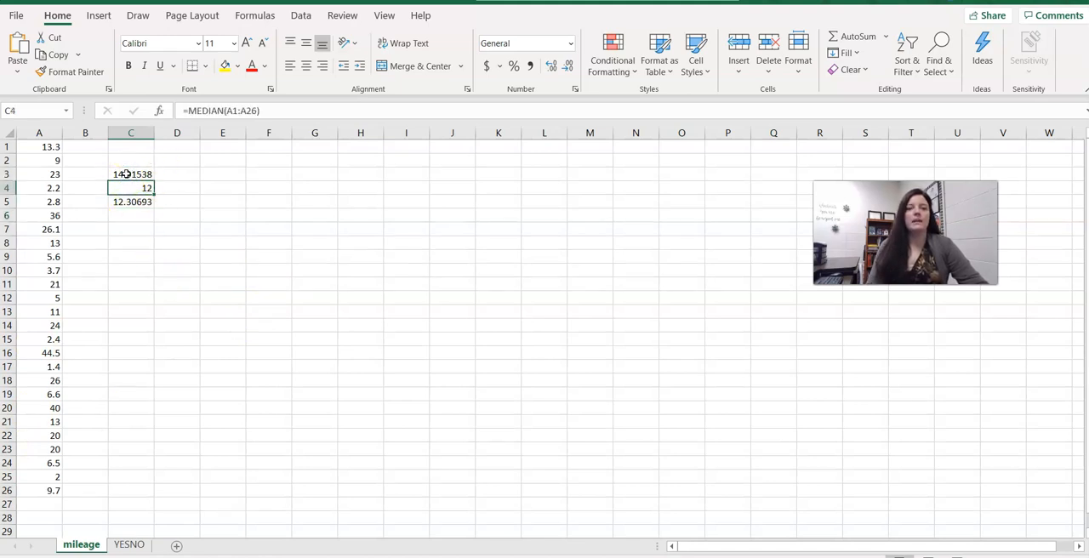
{"action": "key", "text": "Down"}
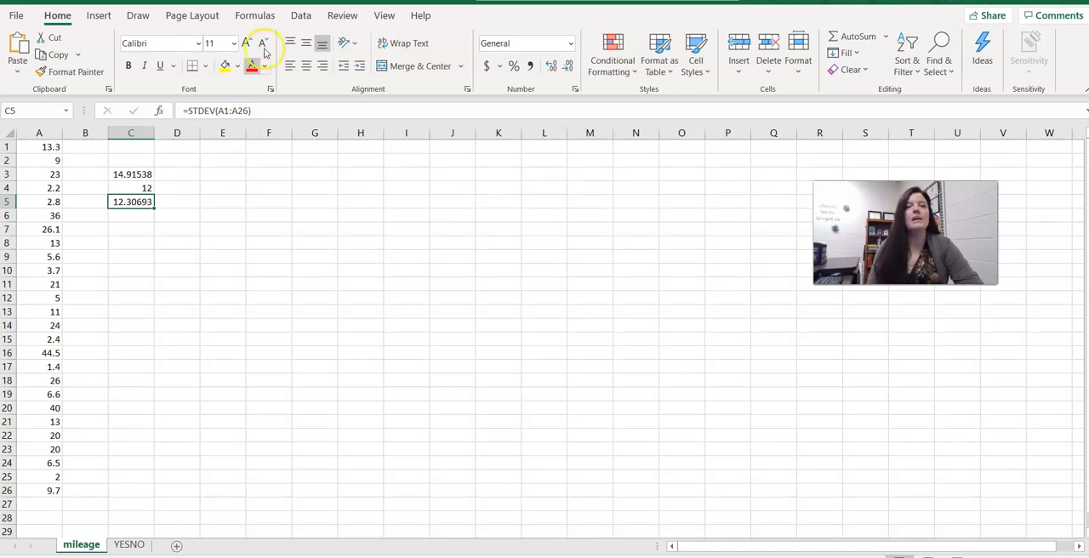
Enable the Analysis ToolPak add-in through the Excel options.
{"action": "left_click", "coordinate": [299, 15]}
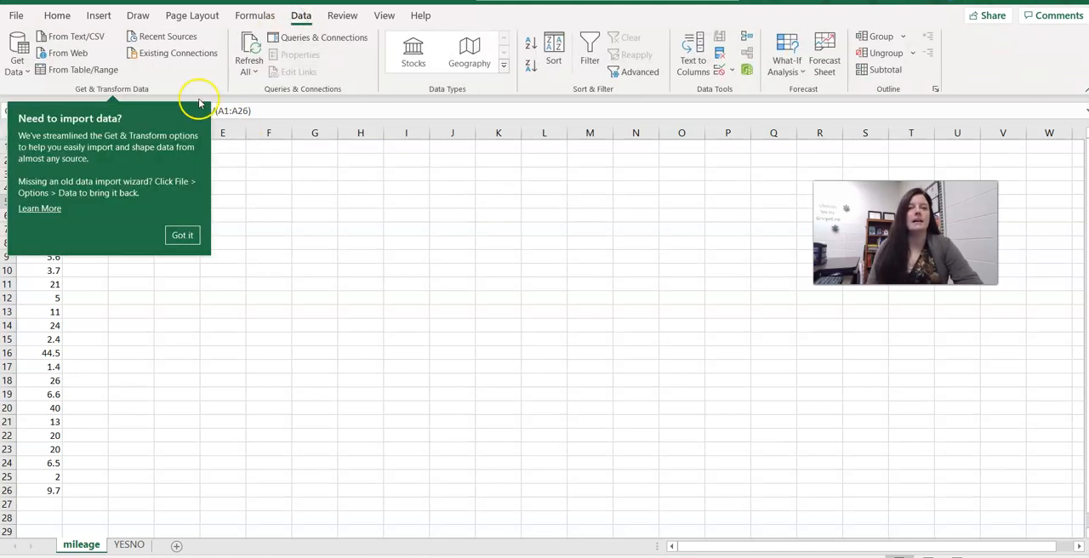
{"action": "left_click", "coordinate": [182, 235]}
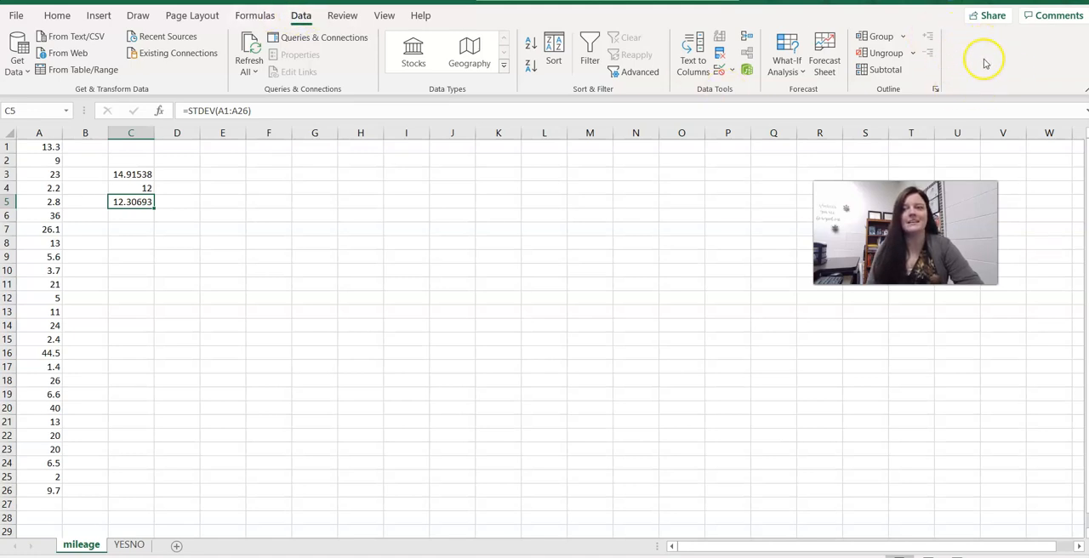
{"action": "left_click", "coordinate": [15, 19]}
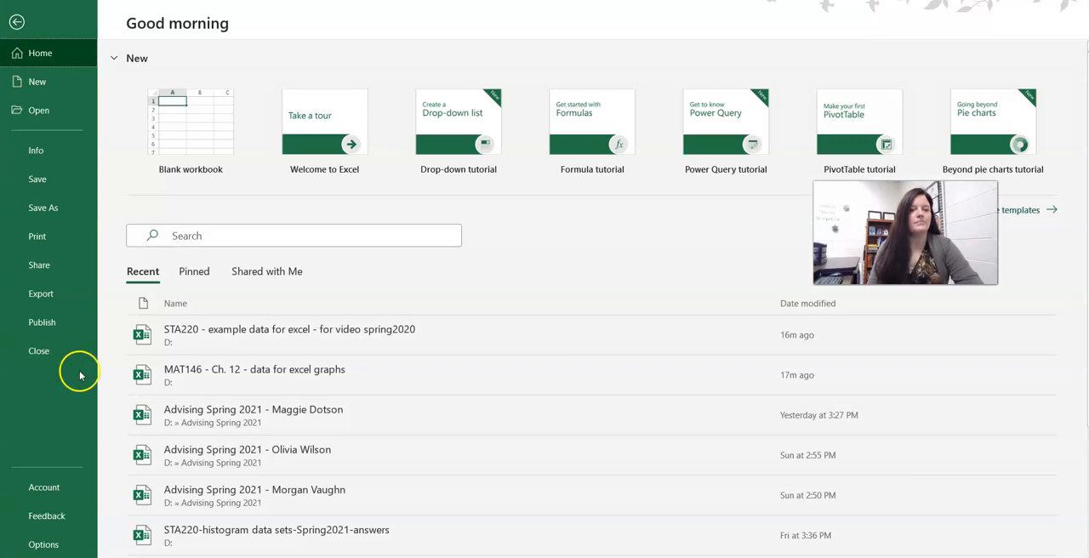
{"action": "left_click", "coordinate": [43, 544]}
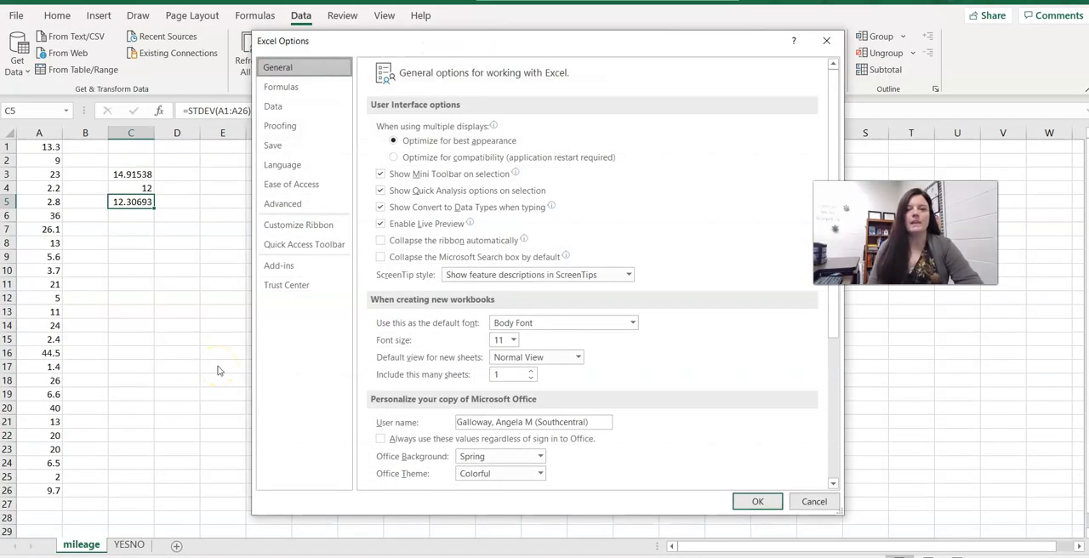
{"action": "left_click", "coordinate": [287, 268]}
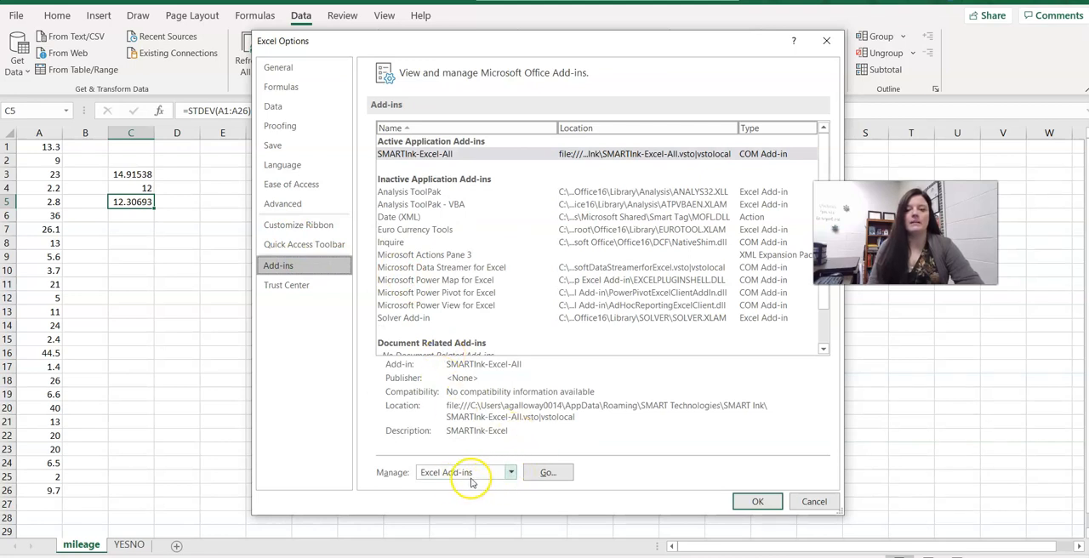
{"action": "left_click", "coordinate": [547, 473]}
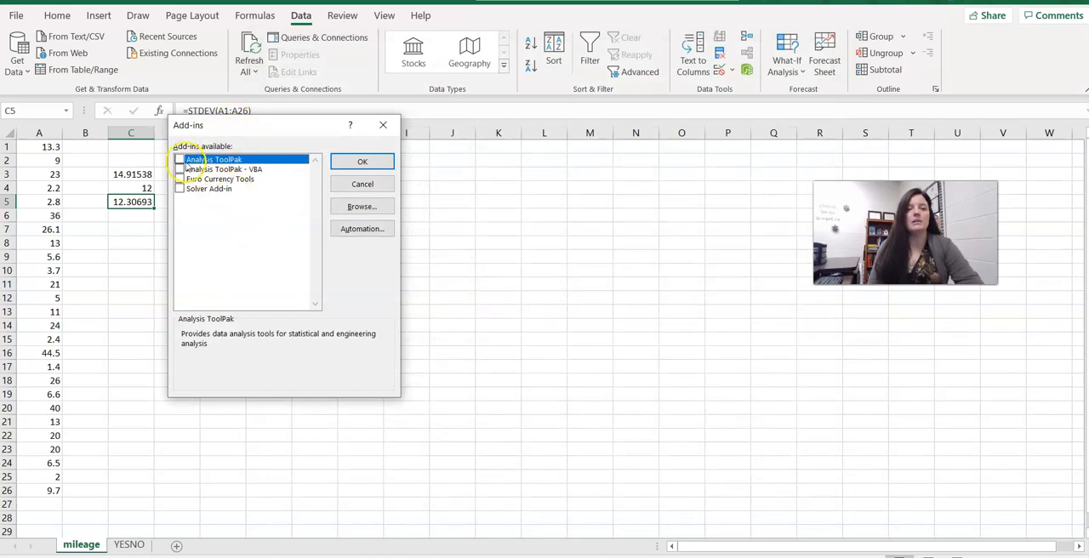
{"action": "left_click", "coordinate": [179, 160]}
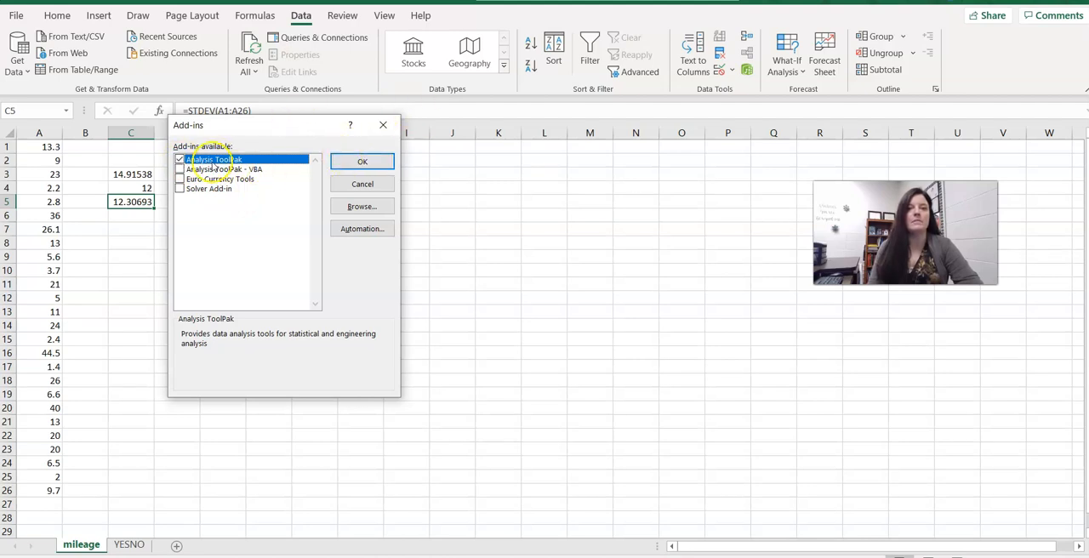
{"action": "left_click", "coordinate": [358, 163]}
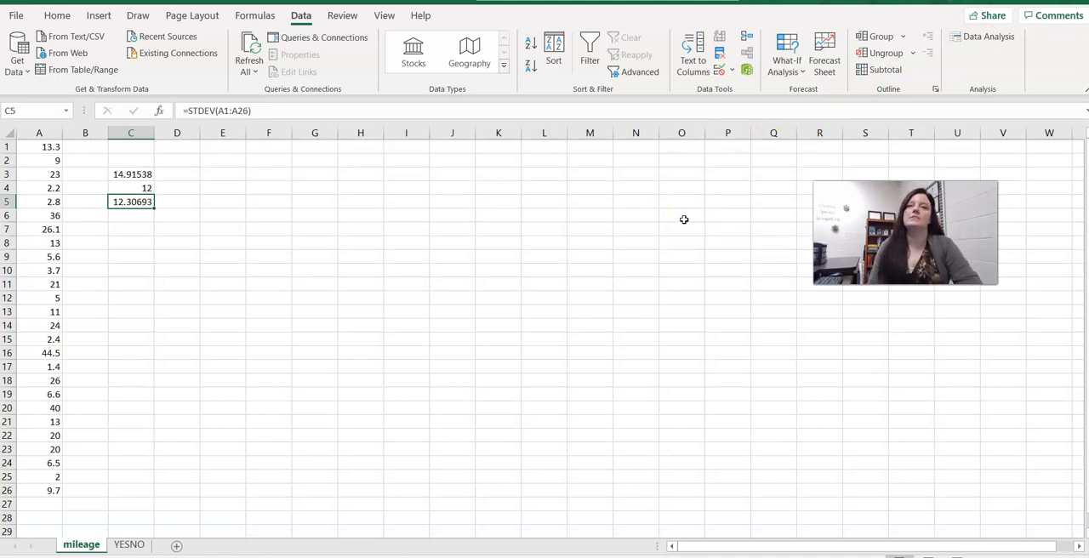
Open the Data Analysis tools and choose Descriptive Statistics.
{"action": "left_click", "coordinate": [961, 41]}
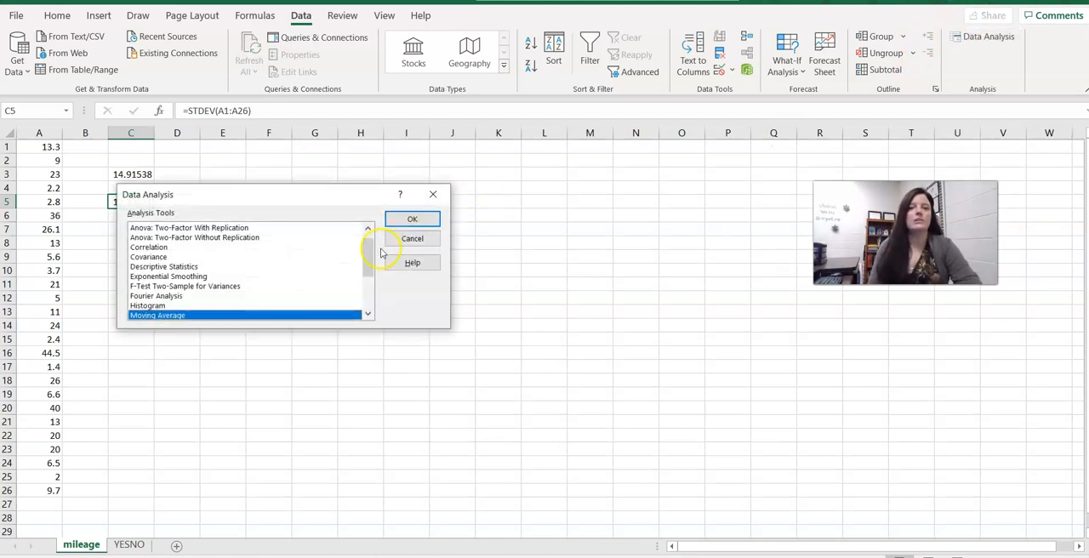
{"action": "left_click_drag", "start_coordinate": [368, 247], "coordinate": [368, 247]}
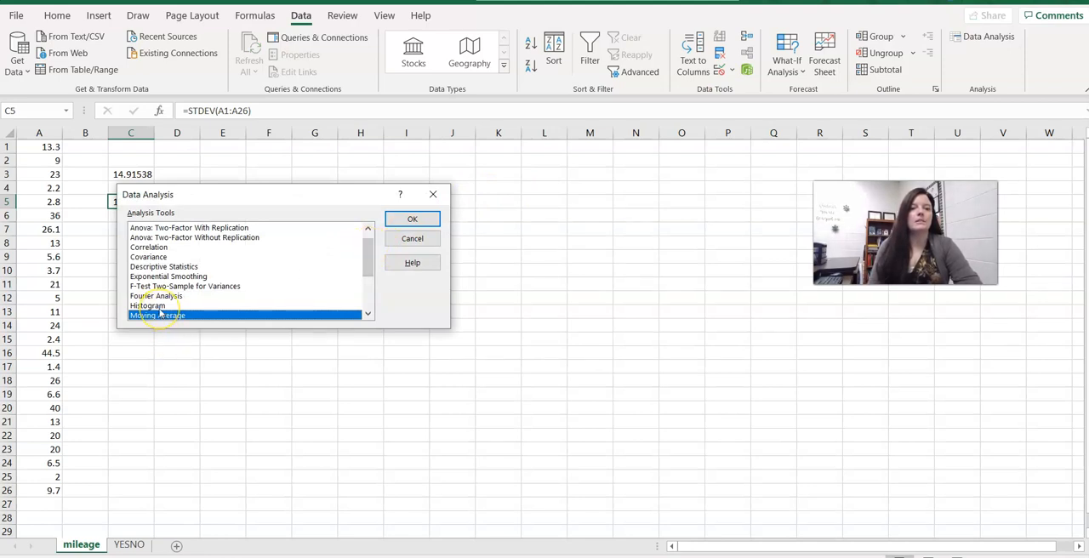
{"action": "left_click", "coordinate": [195, 268]}
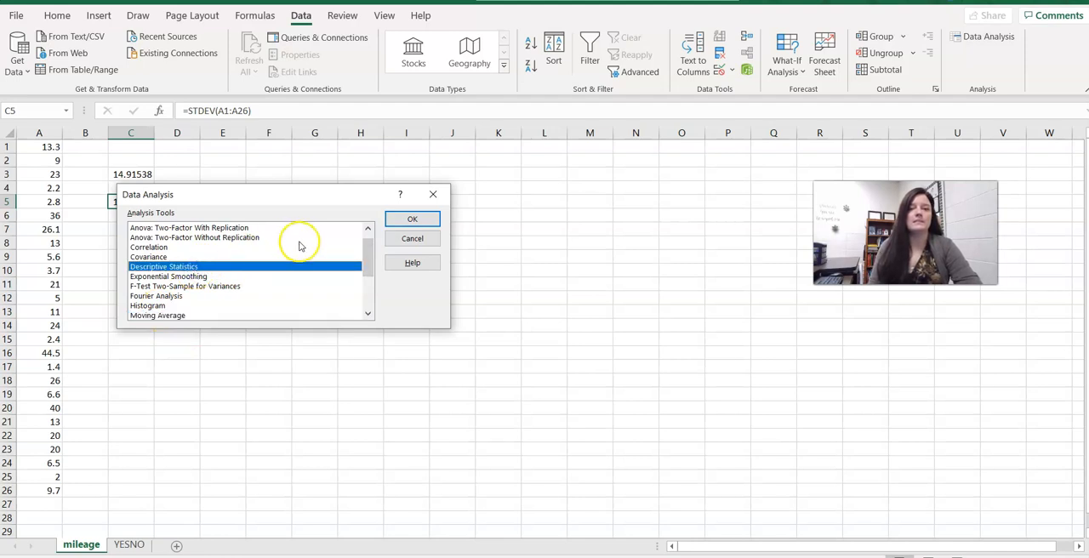
{"action": "left_click_drag", "start_coordinate": [366, 246], "coordinate": [368, 285]}
{"action": "left_click", "coordinate": [166, 268]}
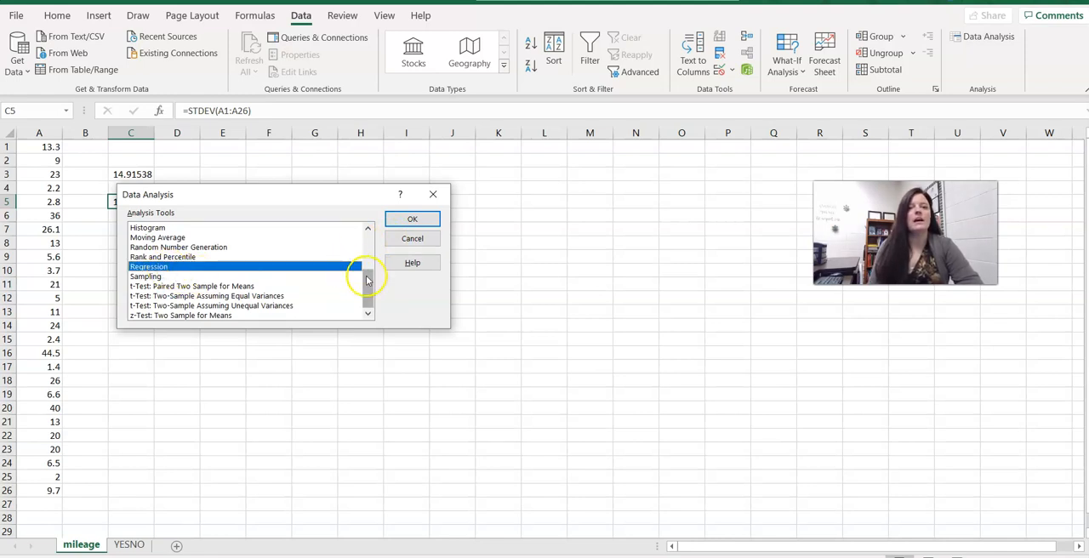
{"action": "left_click_drag", "start_coordinate": [367, 280], "coordinate": [368, 239]}
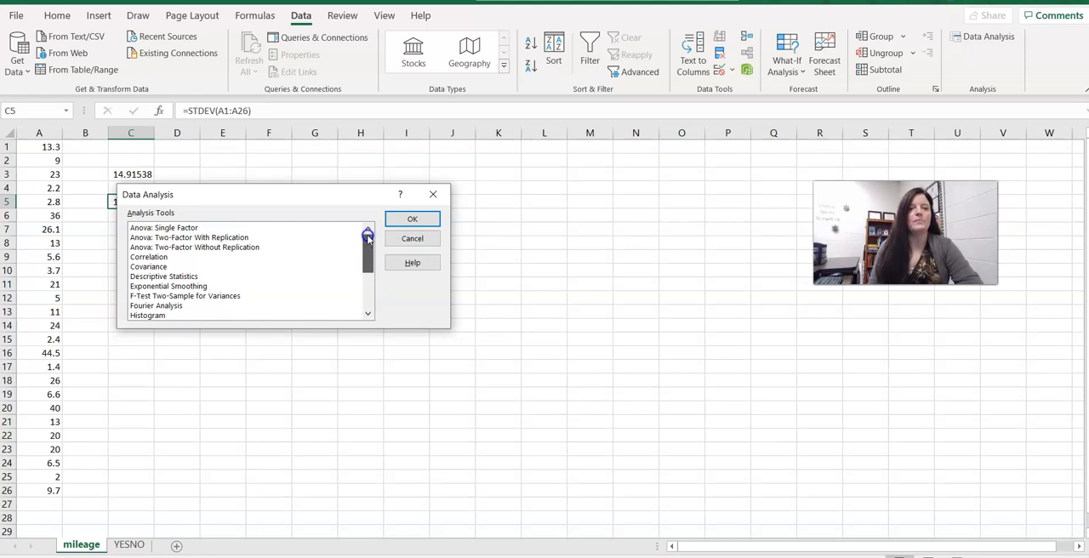
{"action": "left_click", "coordinate": [180, 277]}
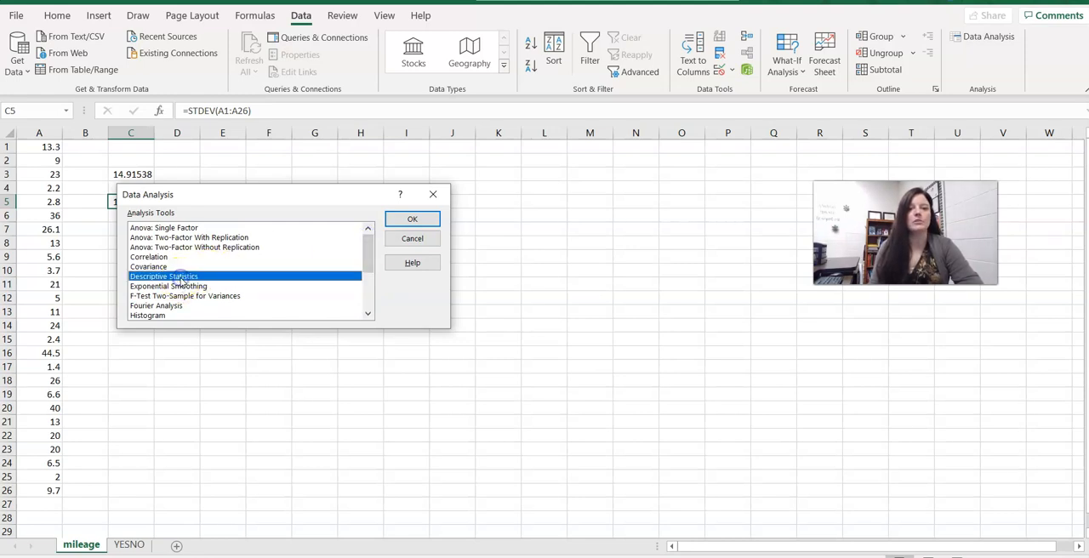
{"action": "left_click", "coordinate": [396, 221]}
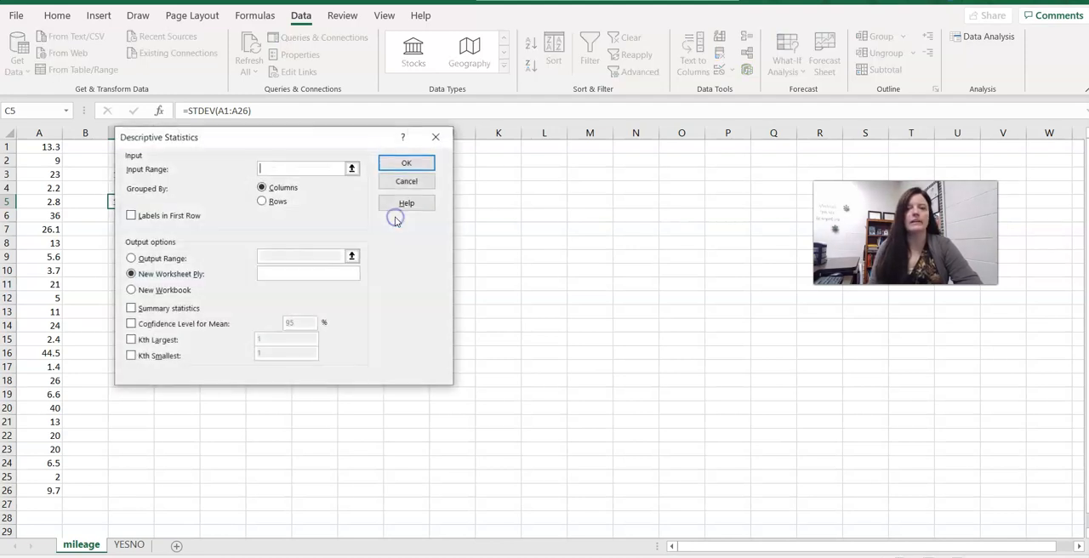
Run Descriptive Statistics on input range A1:A26 with output range K4 and summary statistics enabled.
{"action": "left_click", "coordinate": [271, 171]}
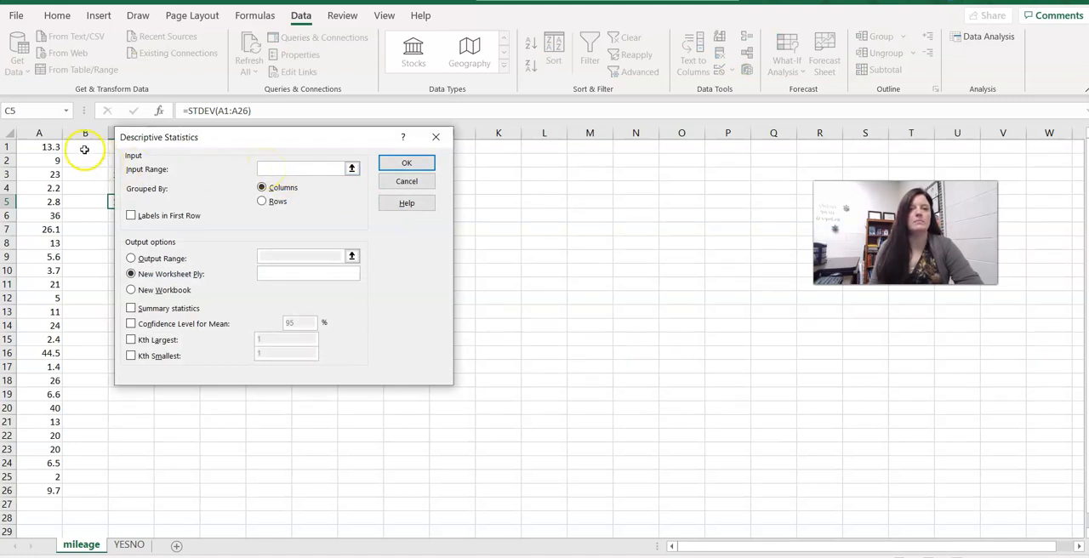
{"action": "left_click", "coordinate": [53, 146]}
{"action": "left_click_drag", "start_coordinate": [46, 325], "coordinate": [33, 494]}
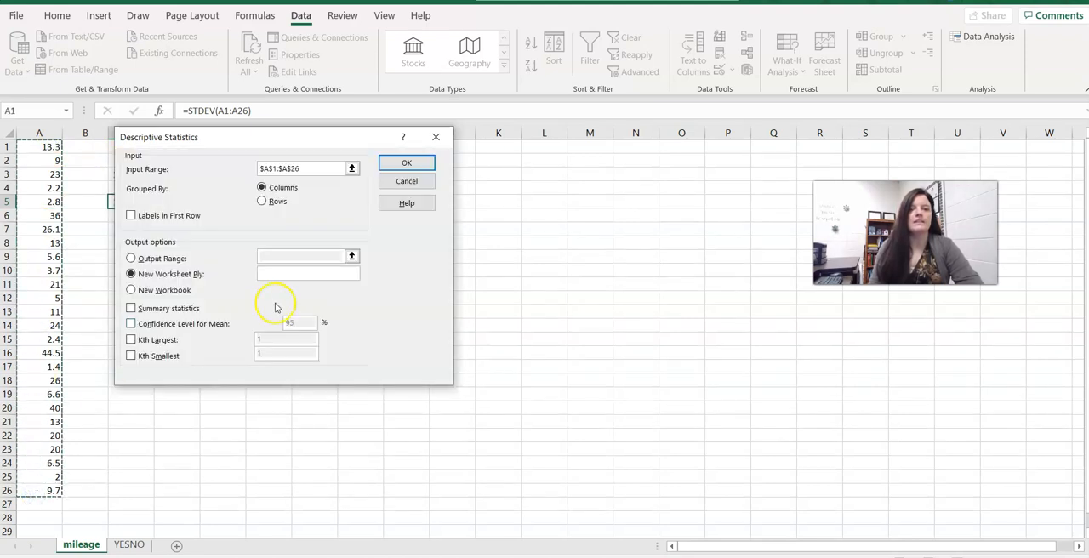
{"action": "left_click", "coordinate": [132, 258]}
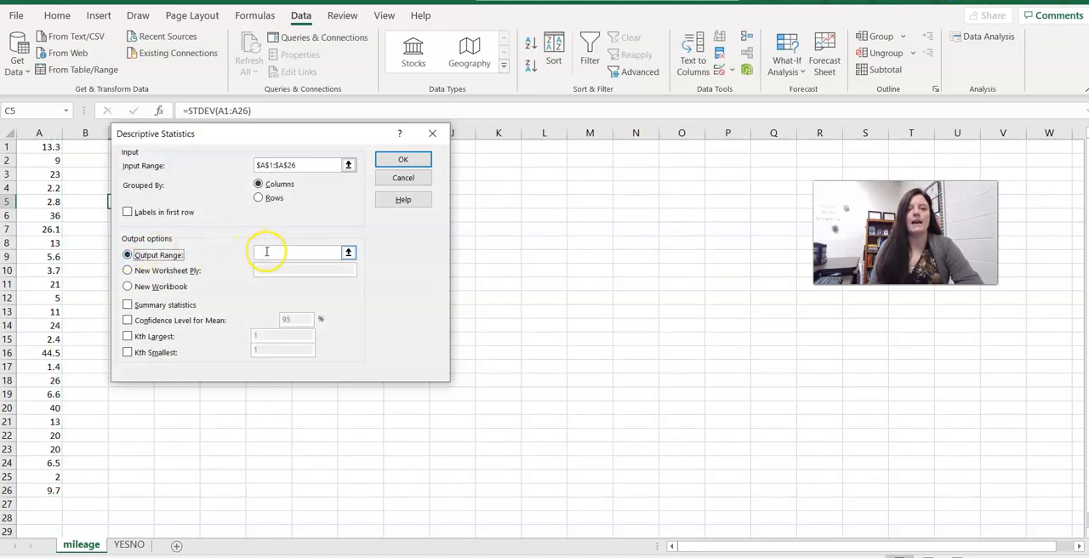
{"action": "left_click", "coordinate": [266, 252]}
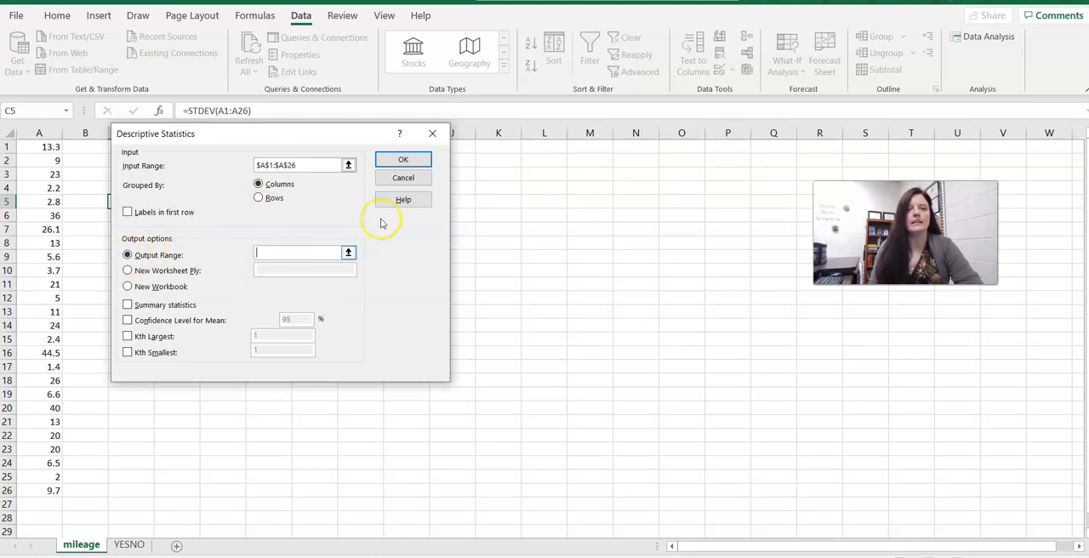
{"action": "left_click", "coordinate": [490, 187]}
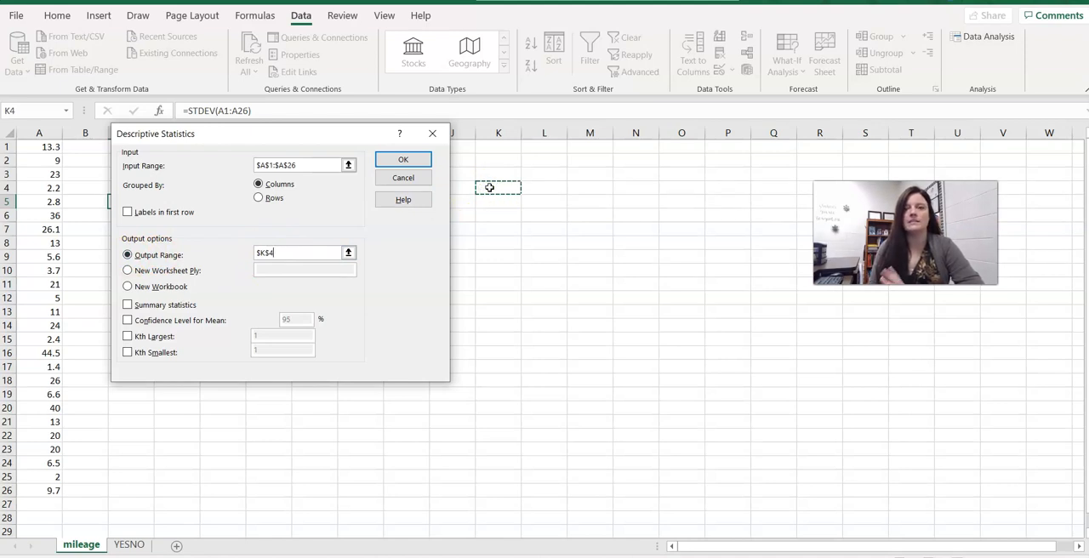
{"action": "left_click", "coordinate": [126, 305]}
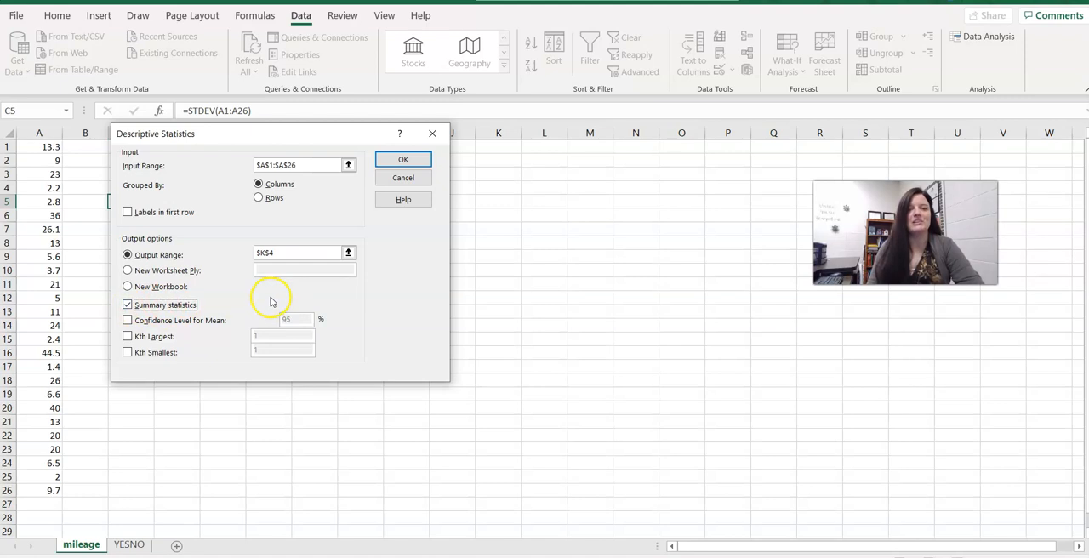
{"action": "left_click", "coordinate": [404, 161]}
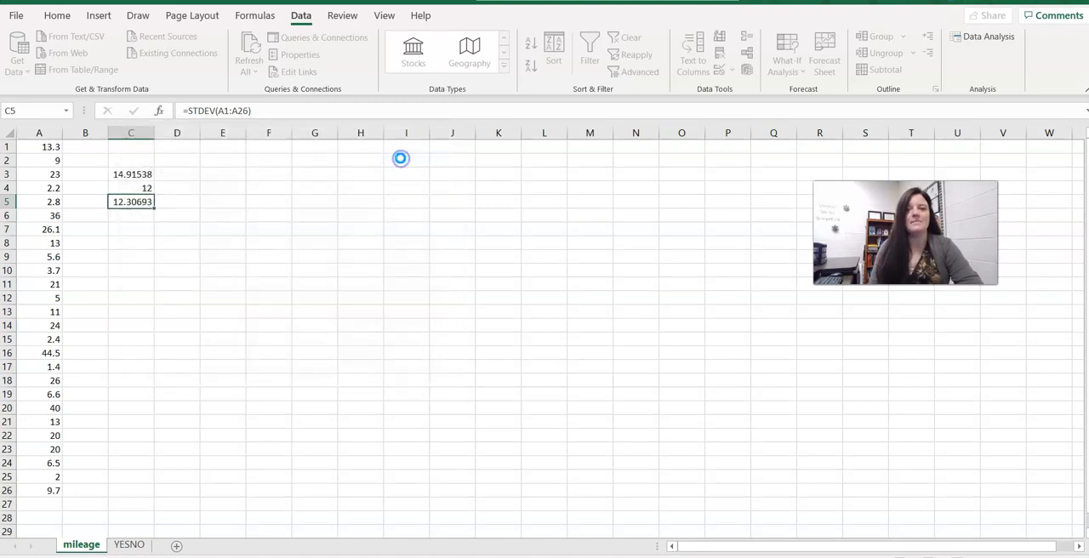
Fit column K to its labels and step through each statistic in the output table.
{"action": "double_click", "coordinate": [522, 133]}
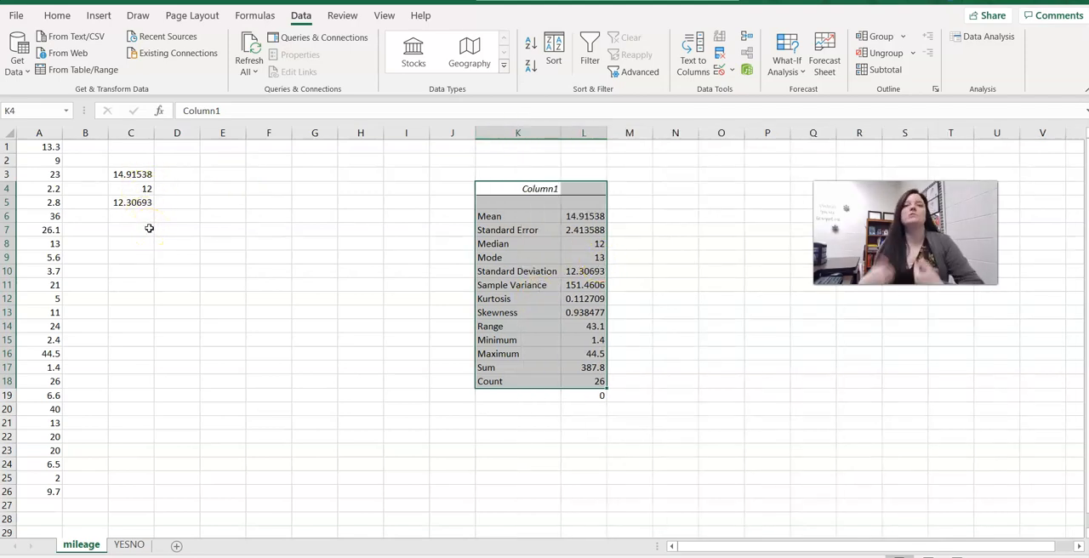
{"action": "left_click", "coordinate": [583, 218]}
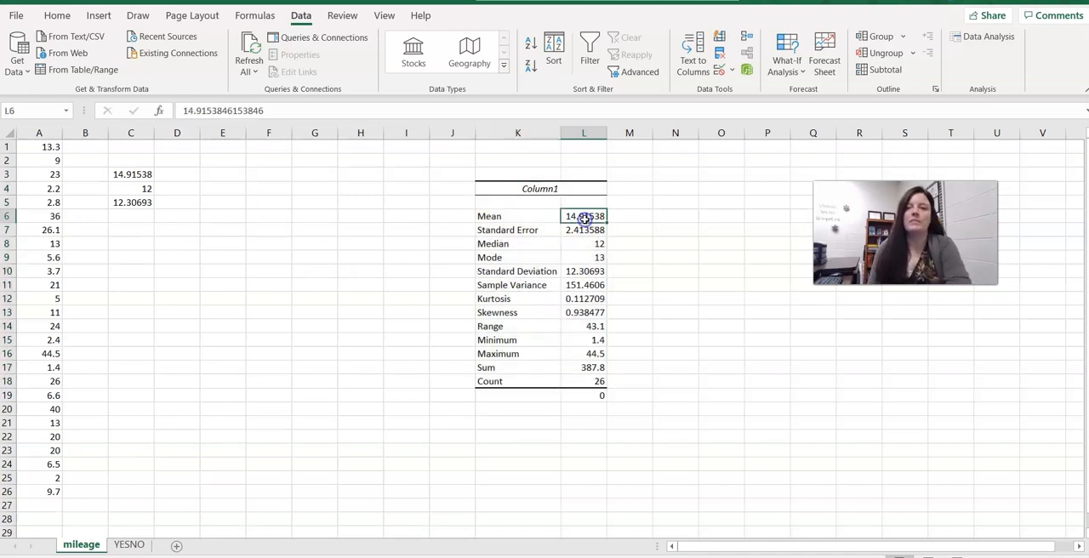
{"action": "key", "text": "Down"}
{"action": "key", "text": "Down"}
{"action": "key", "text": "Down"}
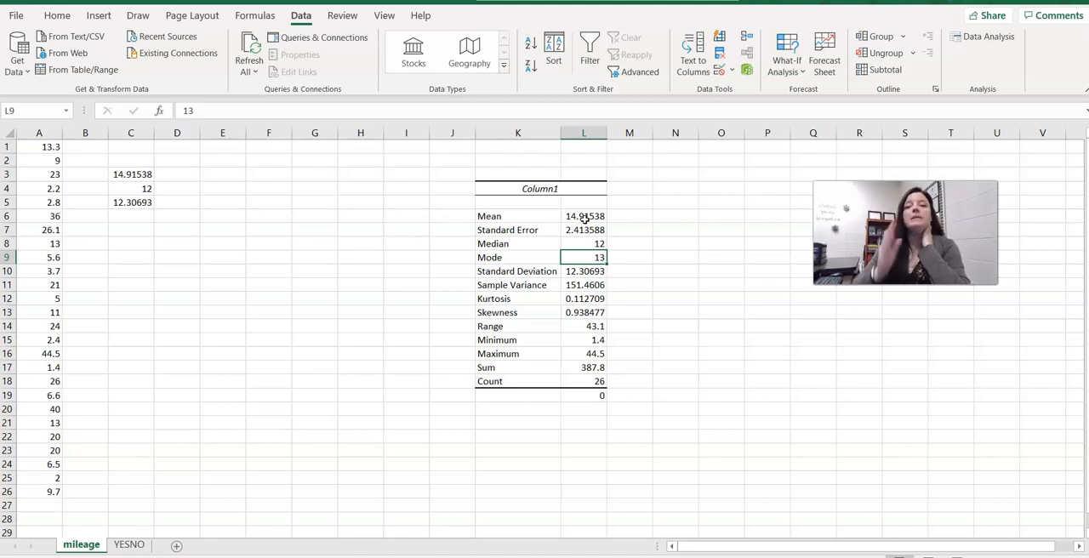
{"action": "key", "text": "Down"}
{"action": "key", "text": "Down"}
{"action": "key", "text": "Down"}
{"action": "key", "text": "Down"}
{"action": "key", "text": "Down"}
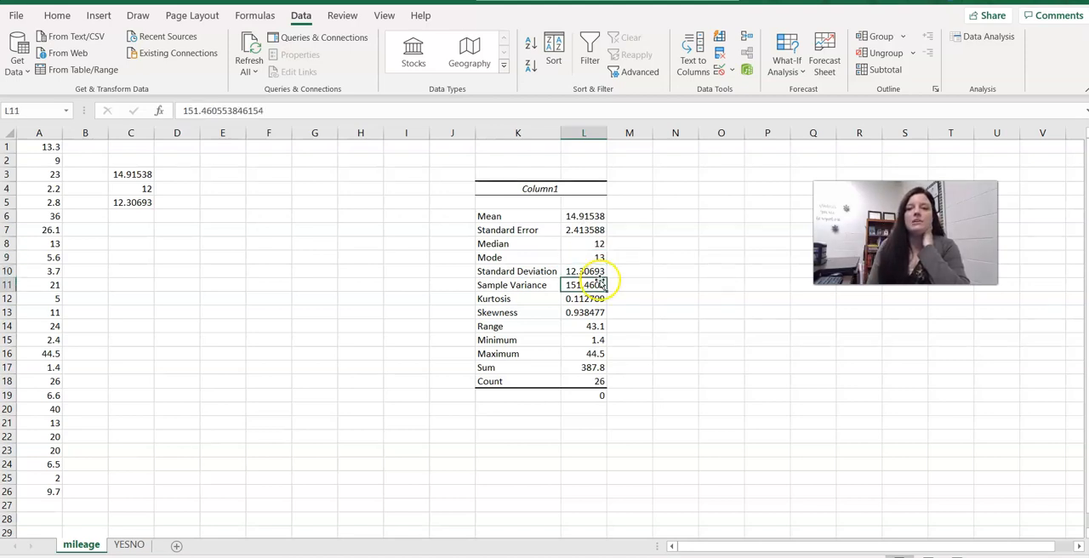
{"action": "key", "text": "Down"}
{"action": "key", "text": "Down"}
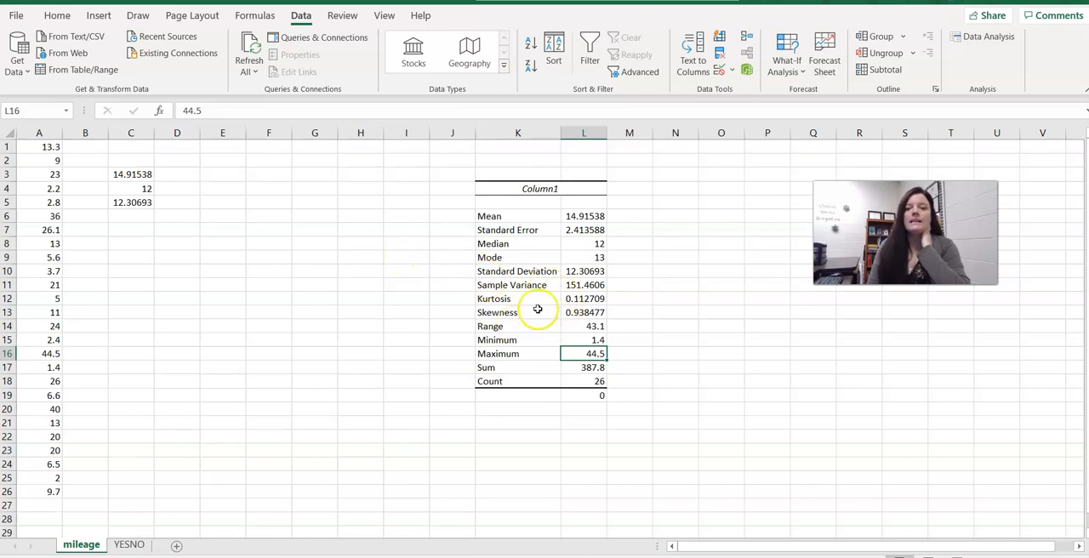
{"action": "left_click", "coordinate": [578, 285]}
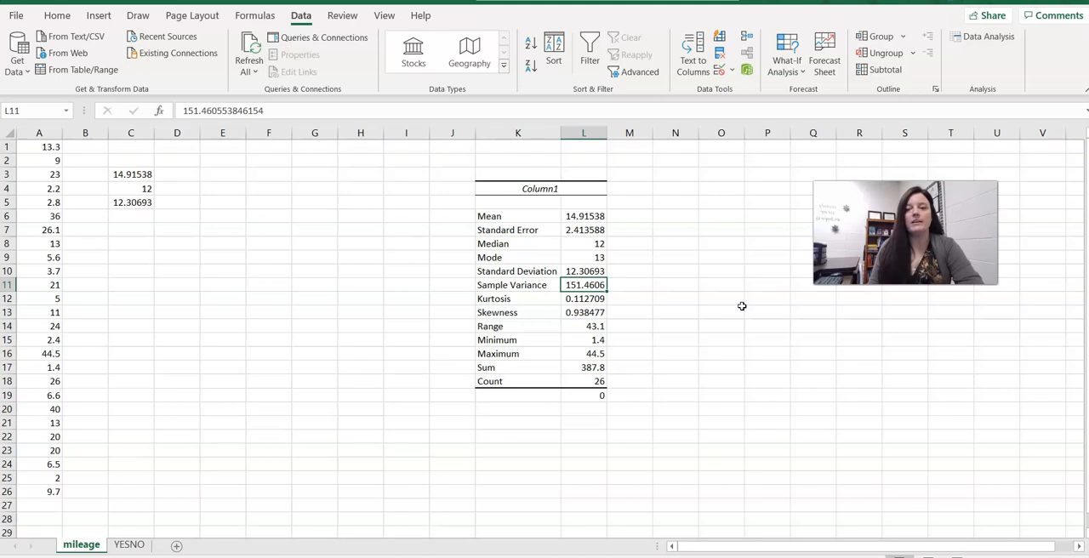
{"action": "key", "text": "Up"}
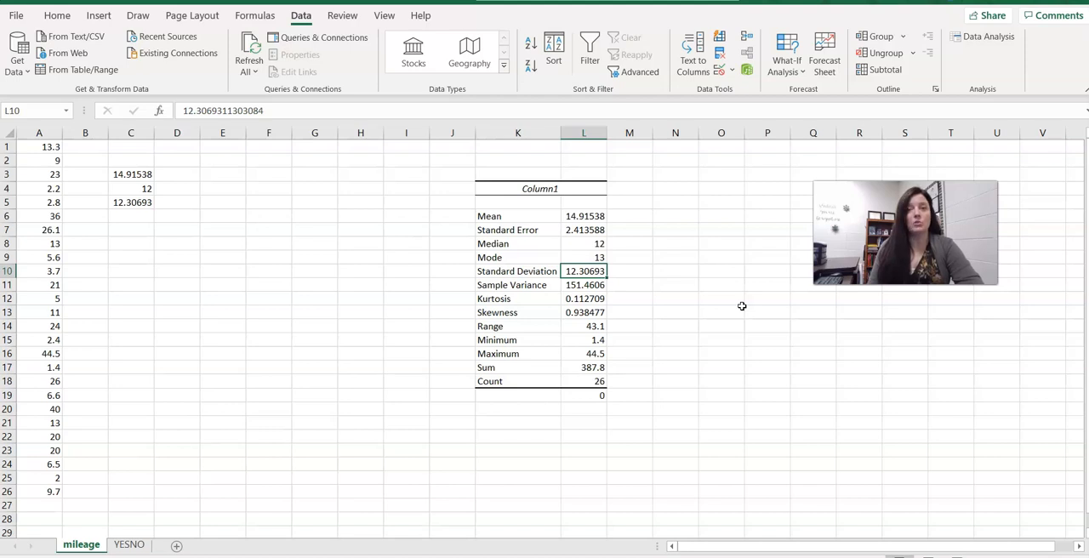
{"action": "key", "text": "Down"}
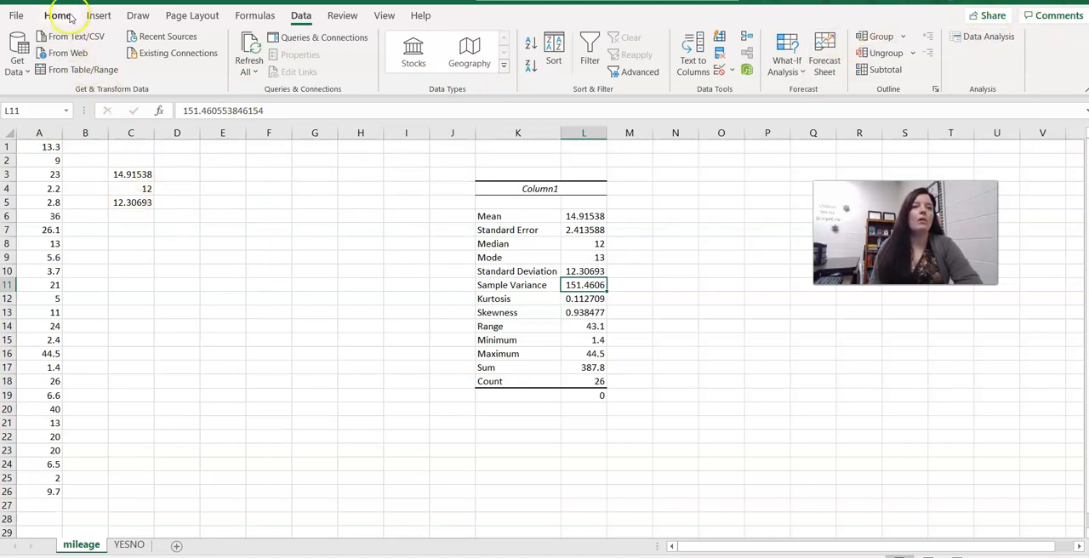
Insert a histogram of the mileage data in A1:A26 and move and enlarge it beside the data.
{"action": "left_click", "coordinate": [98, 17]}
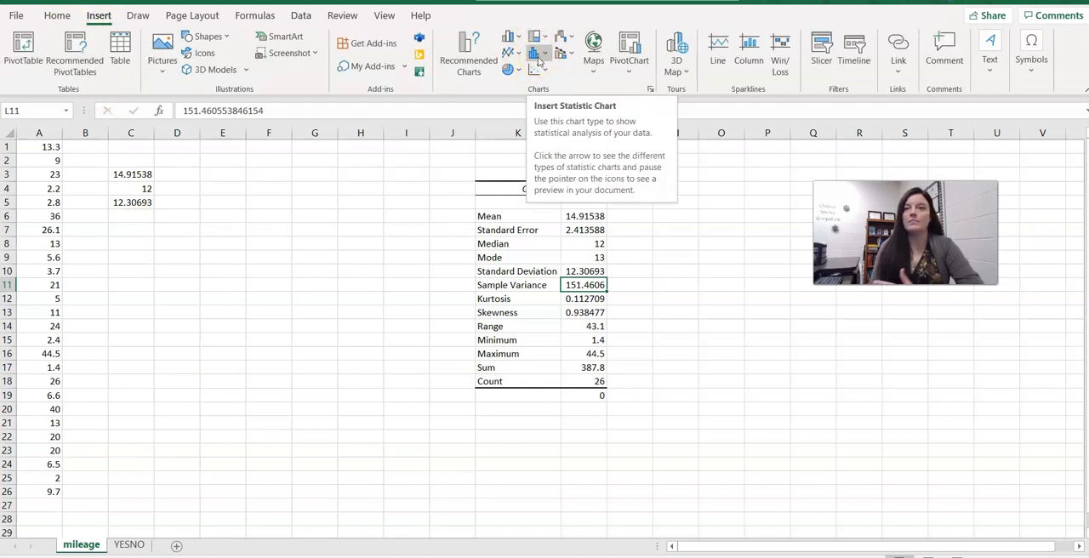
{"action": "left_click_drag", "start_coordinate": [35, 147], "coordinate": [37, 492]}
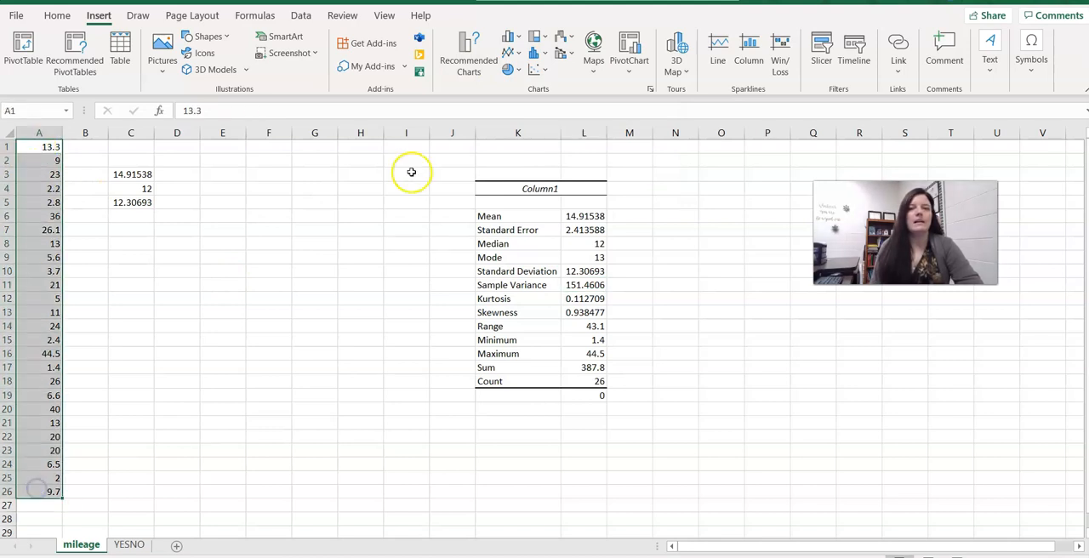
{"action": "left_click", "coordinate": [534, 53]}
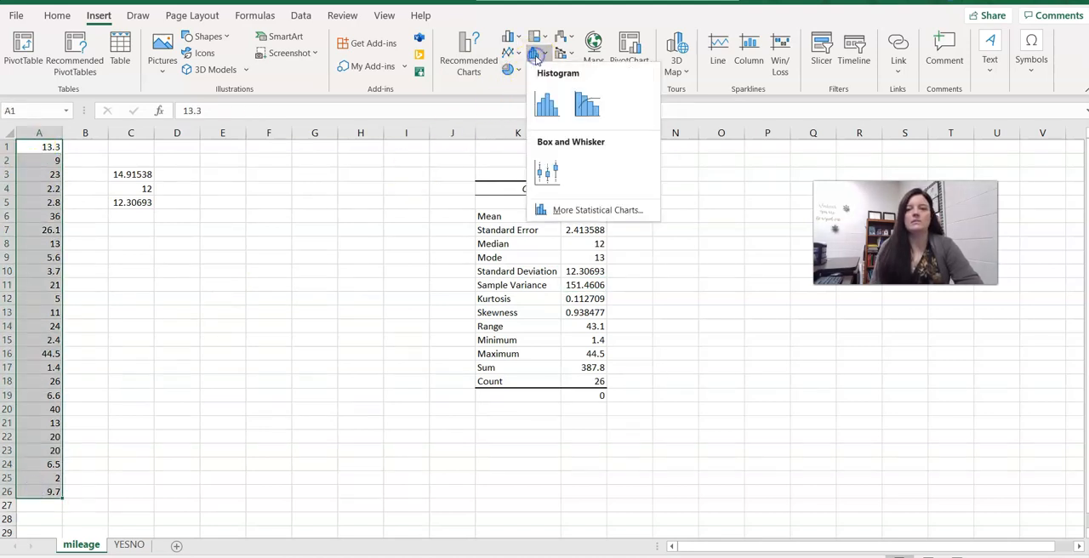
{"action": "left_click", "coordinate": [543, 99]}
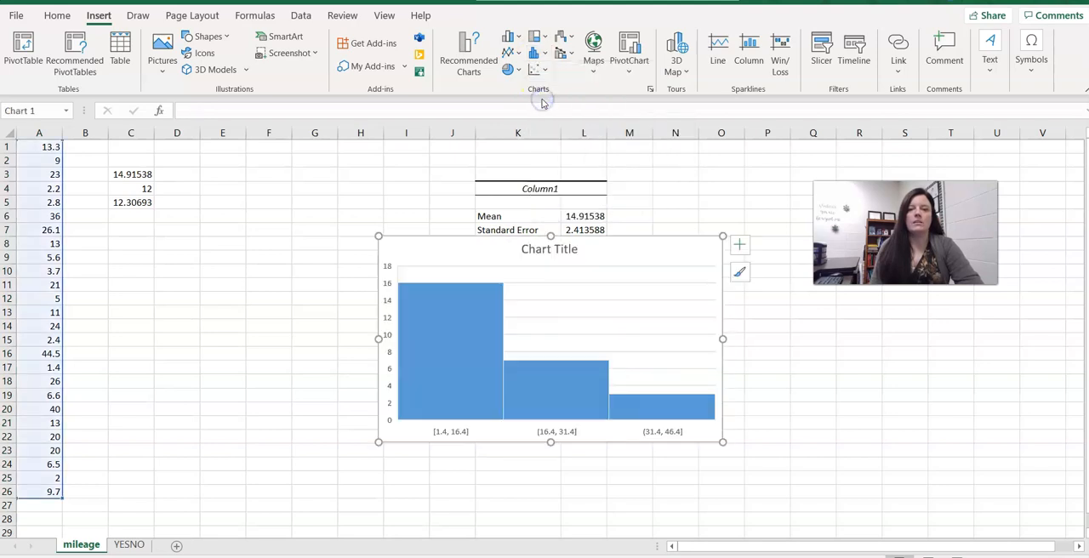
{"action": "left_click_drag", "start_coordinate": [428, 253], "coordinate": [128, 241]}
{"action": "left_click_drag", "start_coordinate": [424, 431], "coordinate": [458, 478]}
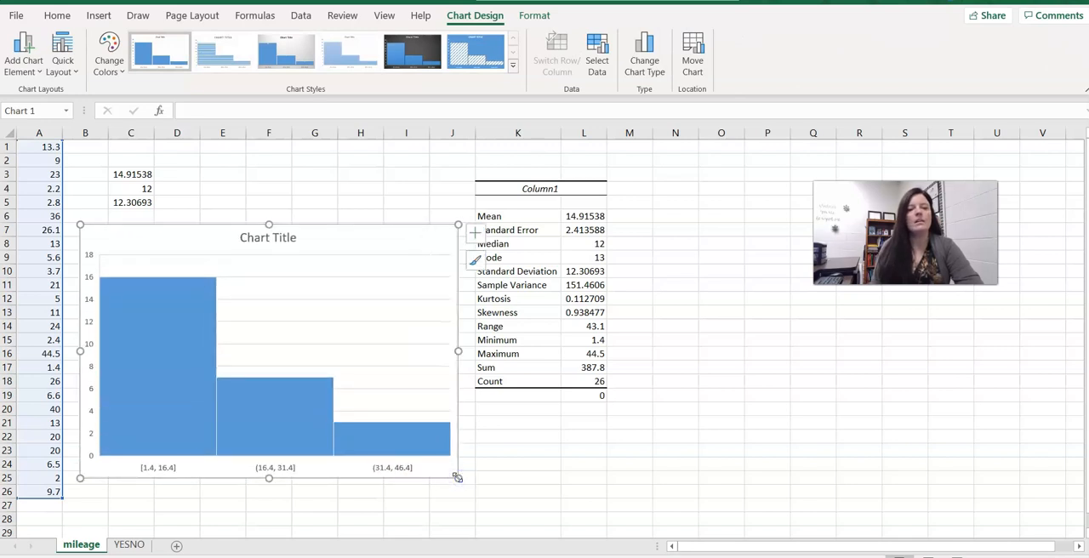
Format the histogram's horizontal axis to use a bin width of 5.
{"action": "left_click", "coordinate": [170, 469]}
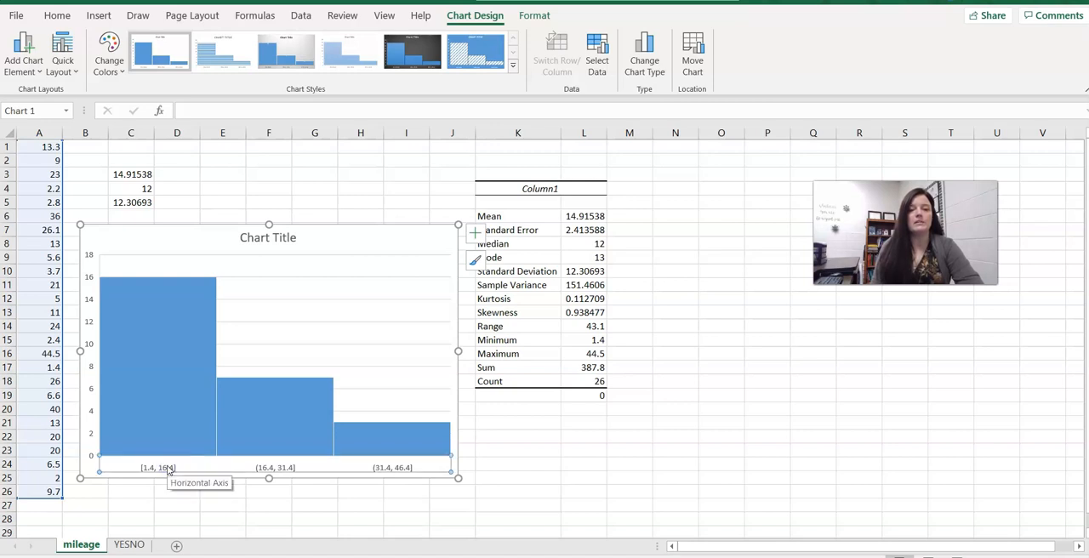
{"action": "right_click", "coordinate": [170, 469]}
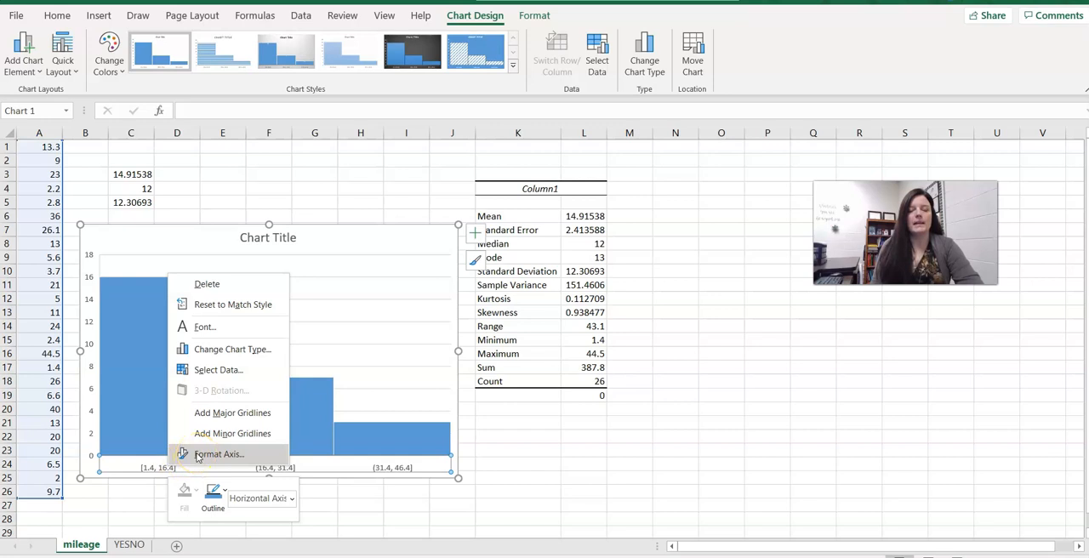
{"action": "left_click", "coordinate": [197, 456]}
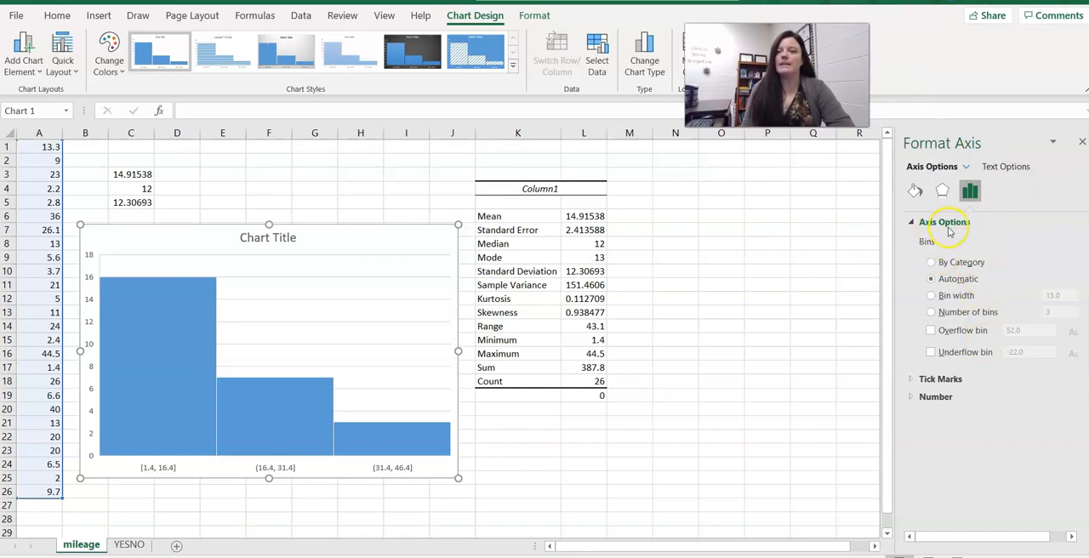
{"action": "left_click", "coordinate": [933, 297]}
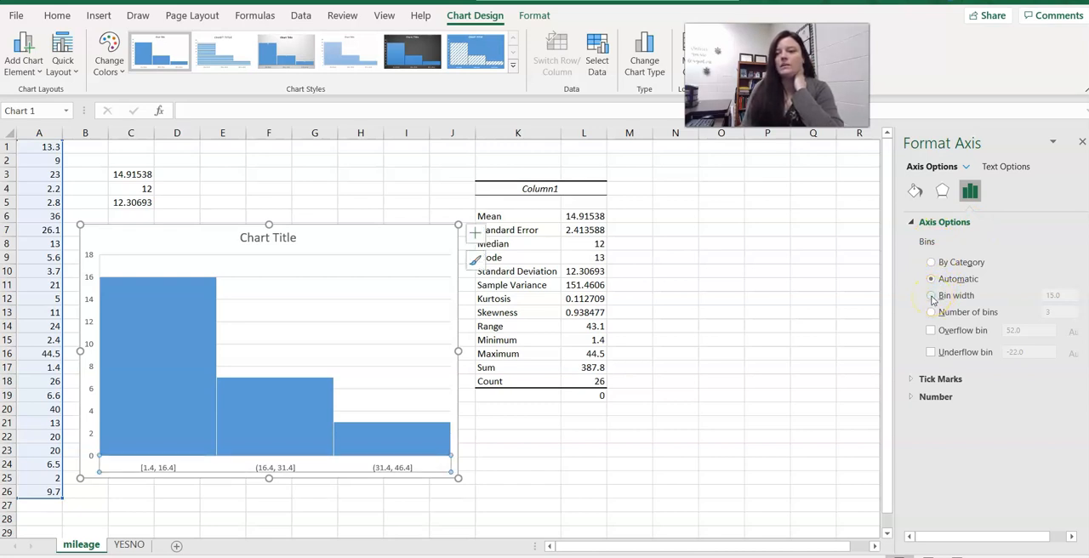
{"action": "left_click", "coordinate": [932, 297]}
{"action": "left_click", "coordinate": [931, 296]}
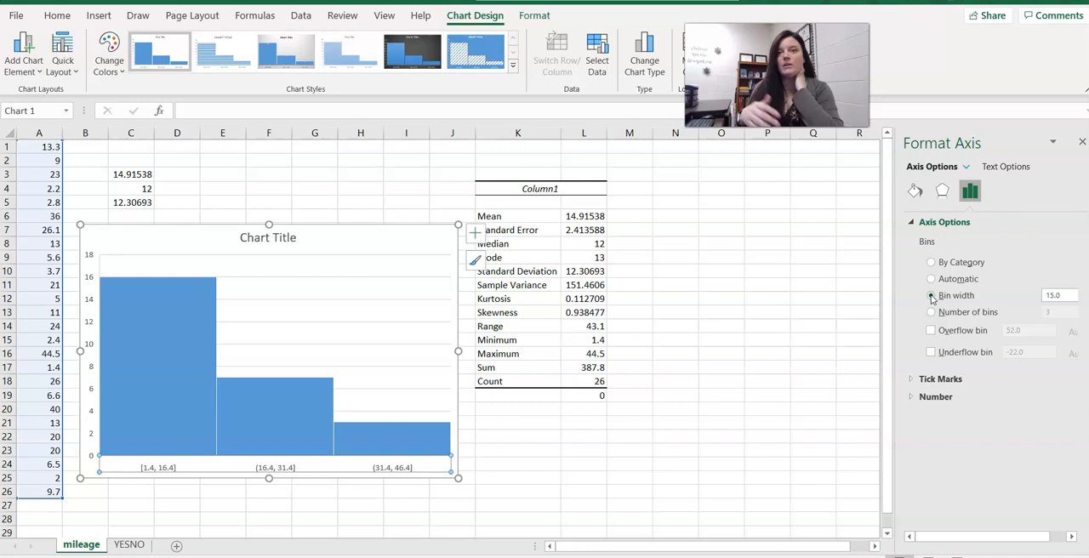
{"action": "left_click_drag", "start_coordinate": [1073, 295], "coordinate": [1020, 298]}
{"action": "type", "text": "5"}
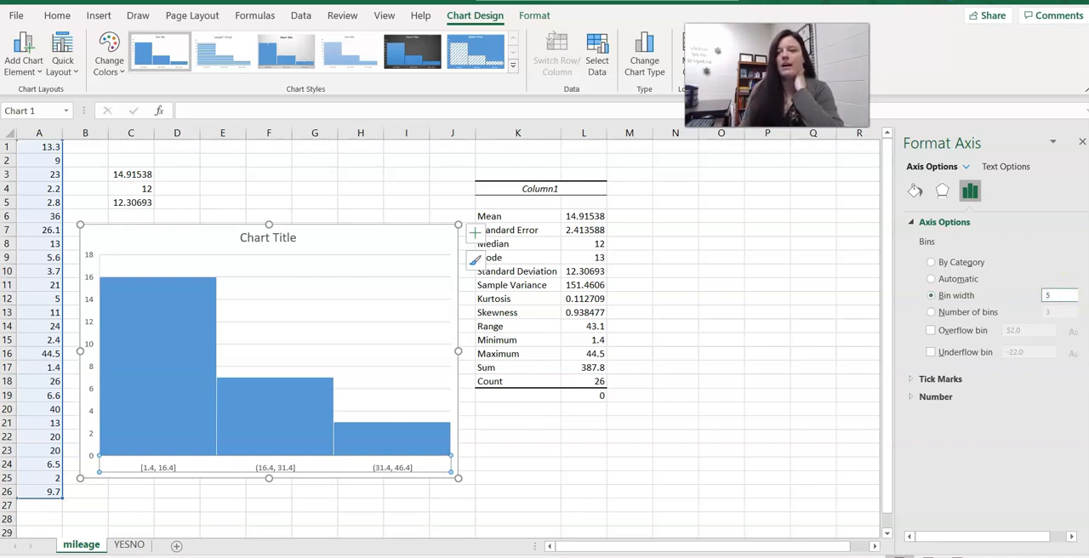
{"action": "key", "text": "Return"}
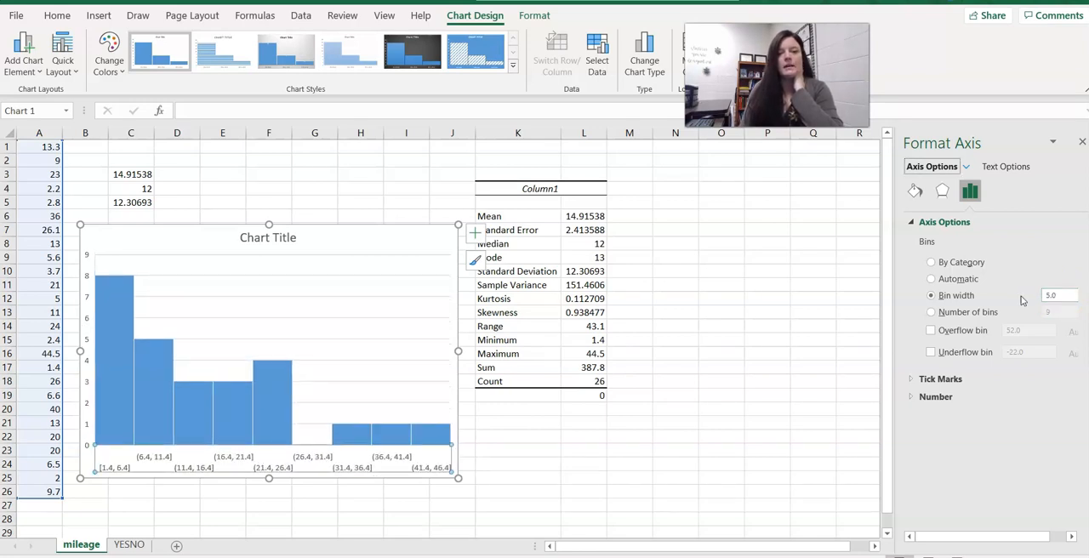
Try a bin width of 3 and settle on a bin width of 10.
{"action": "mouse_move", "coordinate": [117, 379]}
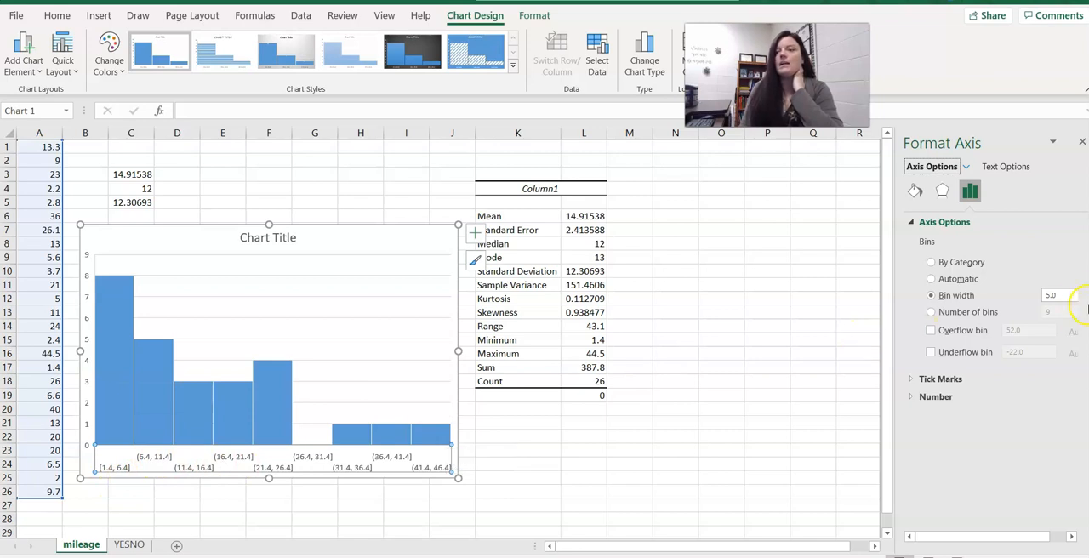
{"action": "double_click", "coordinate": [1059, 294]}
{"action": "type", "text": "3"}
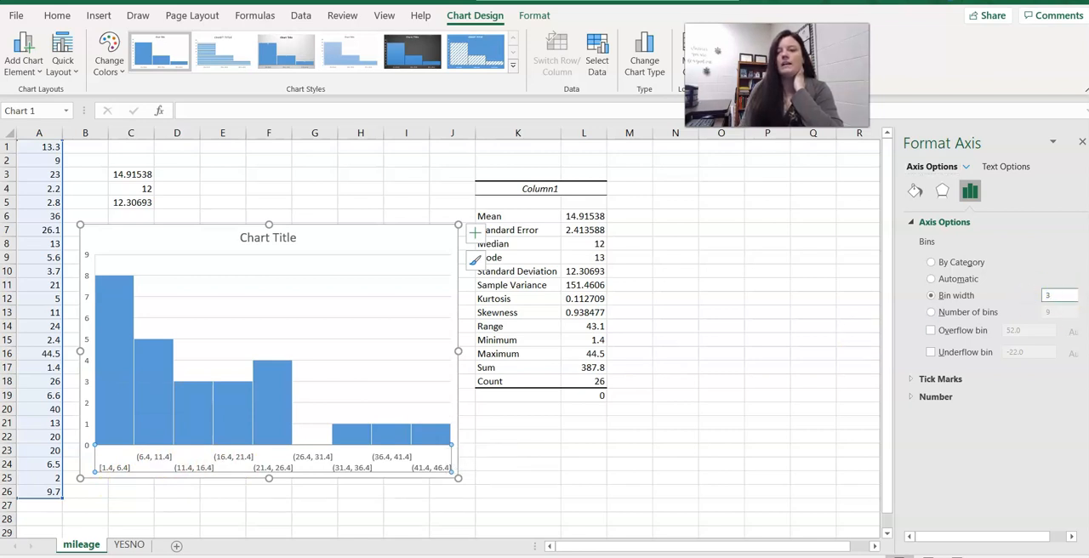
{"action": "key", "text": "Return"}
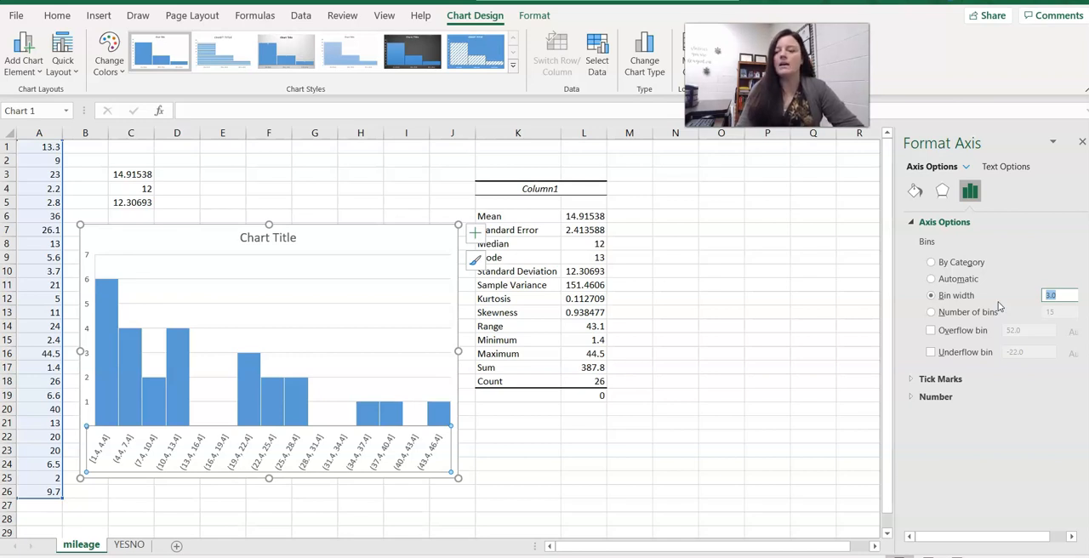
{"action": "type", "text": "10"}
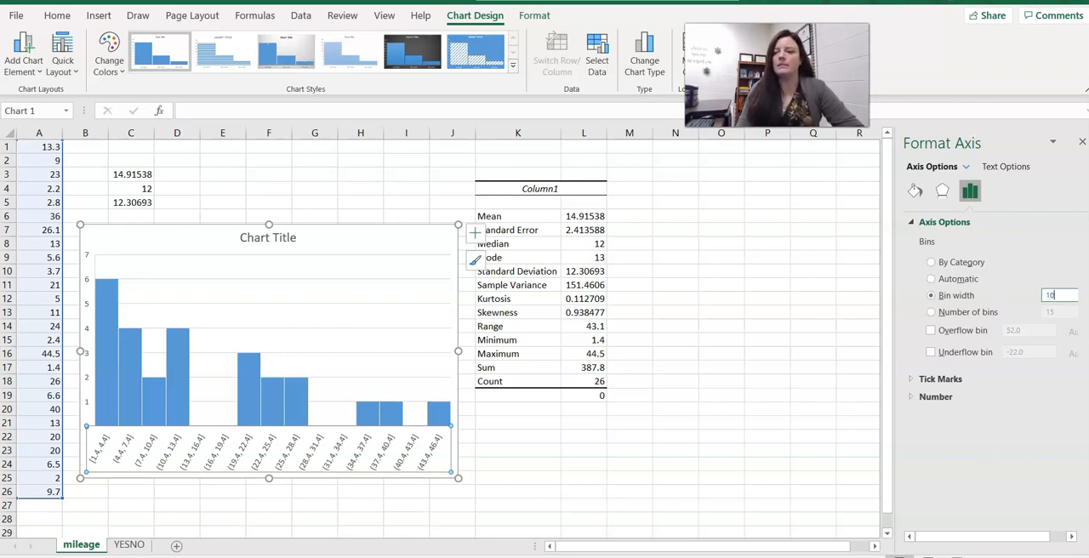
{"action": "key", "text": "Return"}
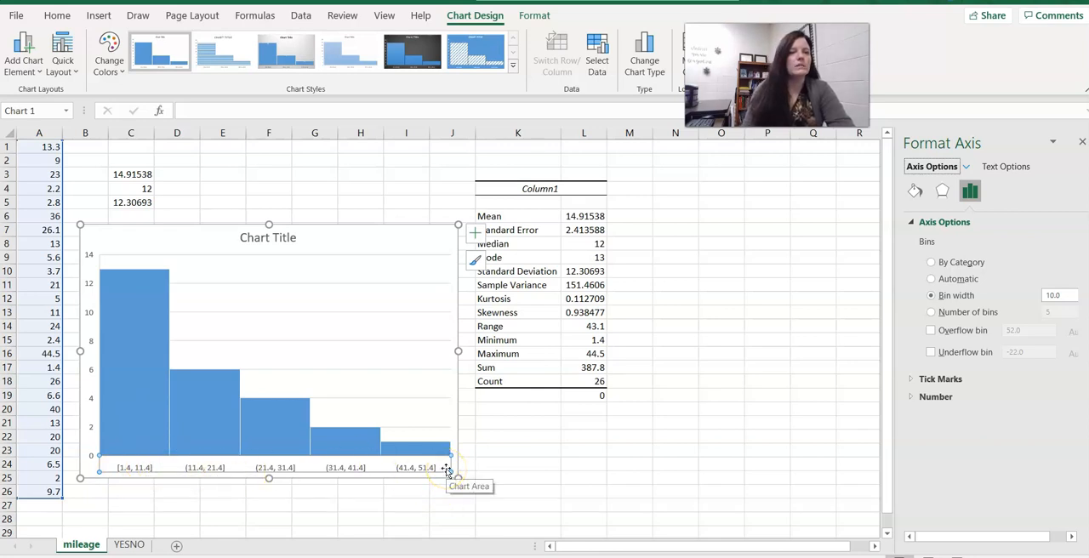
Retitle the histogram as Daily Travel MIleage to School.
{"action": "left_click", "coordinate": [46, 354]}
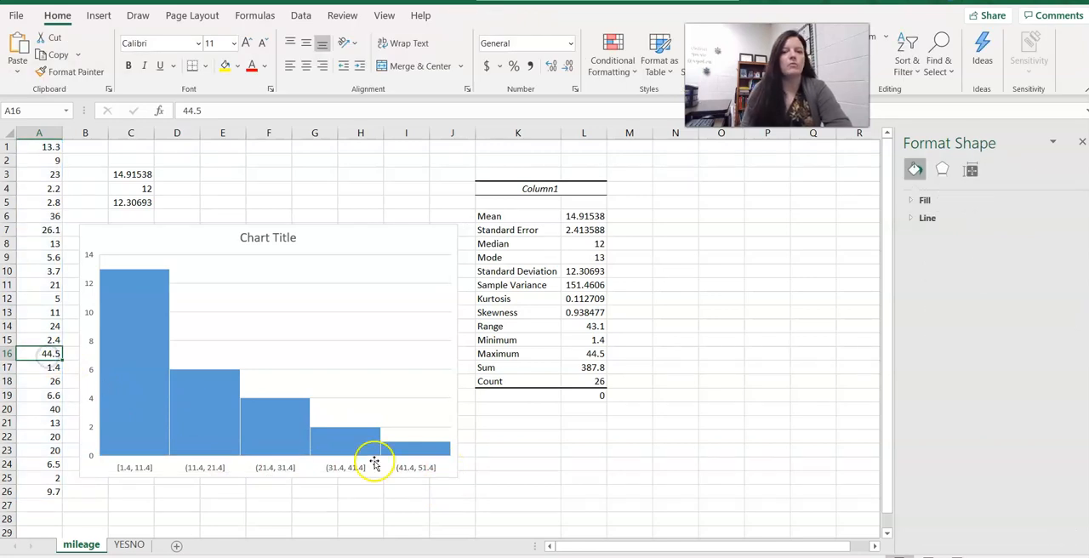
{"action": "left_click", "coordinate": [363, 505]}
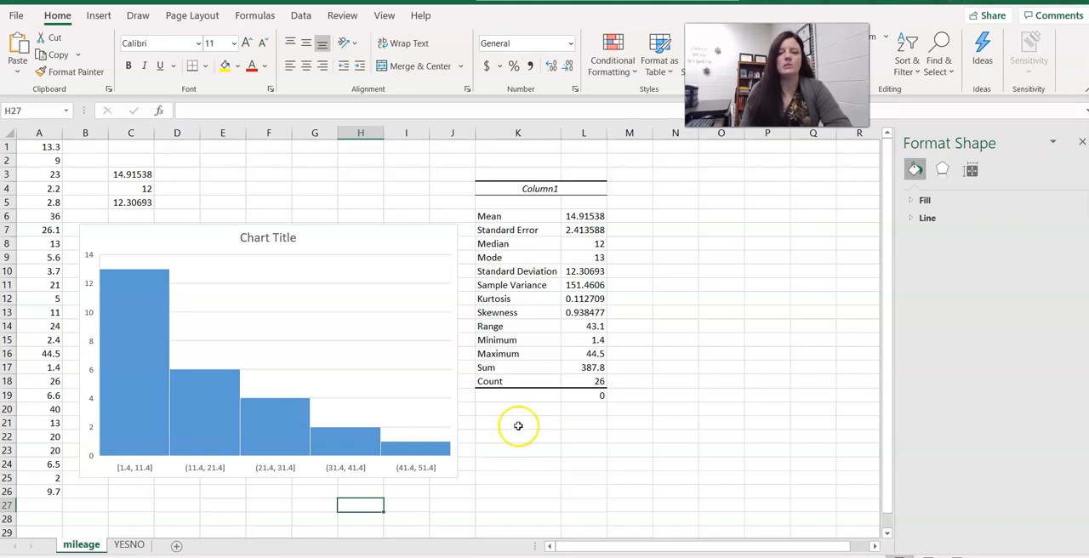
{"action": "left_click", "coordinate": [263, 240]}
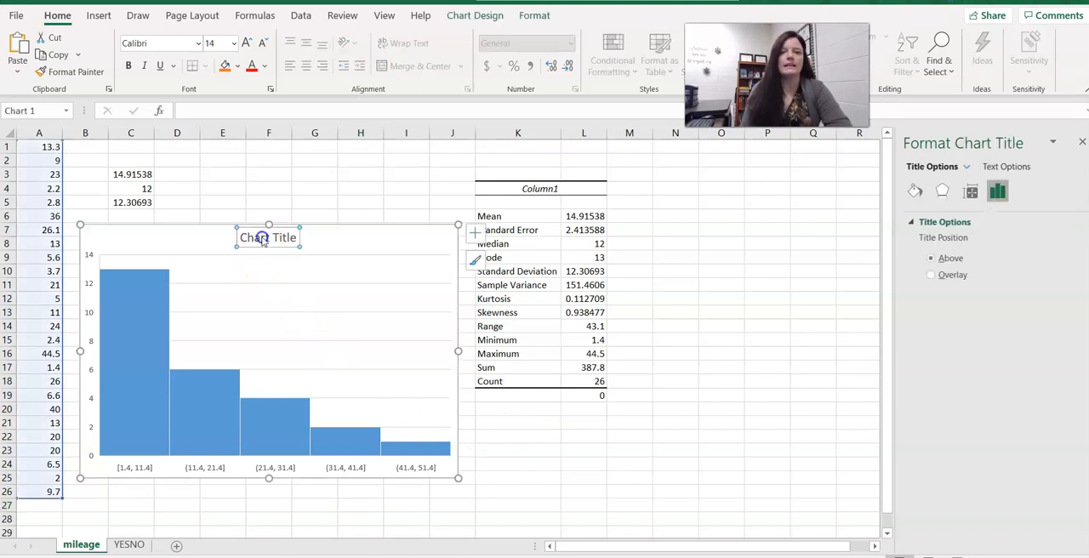
{"action": "left_click", "coordinate": [263, 238]}
{"action": "key", "text": "Delete"}
{"action": "key", "text": "Delete"}
{"action": "key", "text": "Delete"}
{"action": "key", "text": "Delete"}
{"action": "key", "text": "Delete"}
{"action": "key", "text": "Delete"}
{"action": "key", "text": "Delete"}
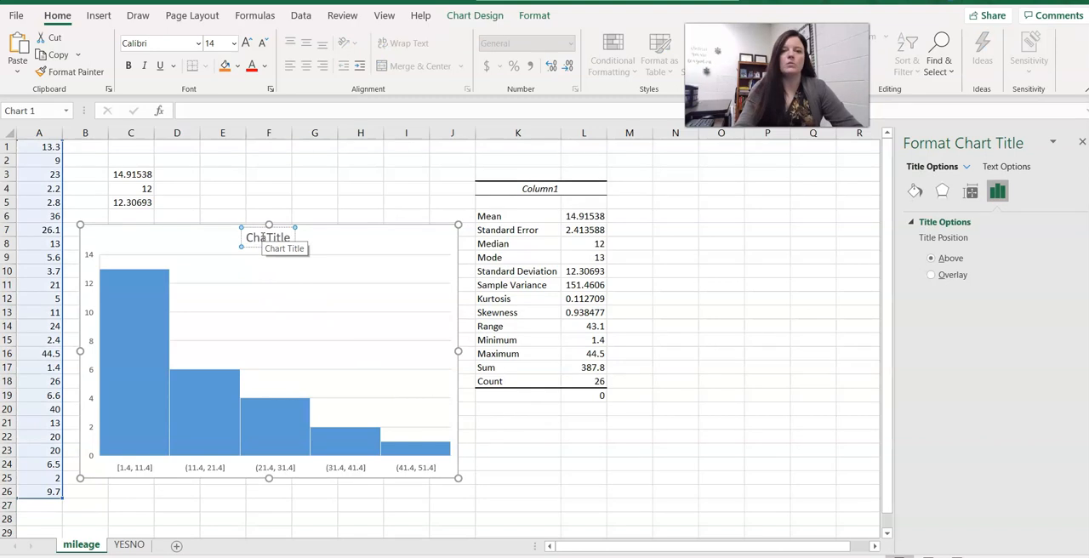
{"action": "key", "text": "Delete"}
{"action": "key", "text": "BackSpace"}
{"action": "key", "text": "BackSpace"}
{"action": "key", "text": "BackSpace"}
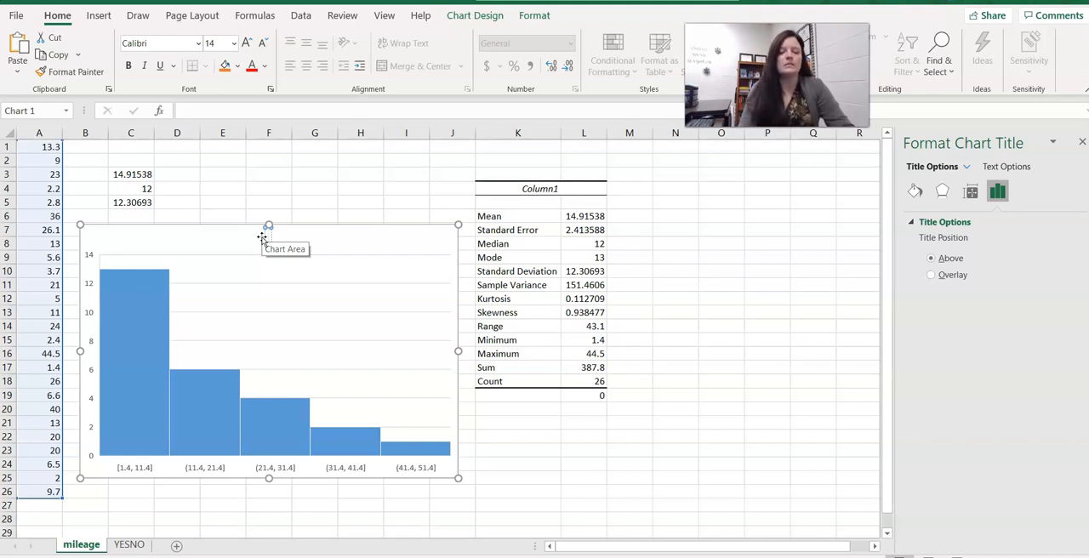
{"action": "type", "text": "Daily"}
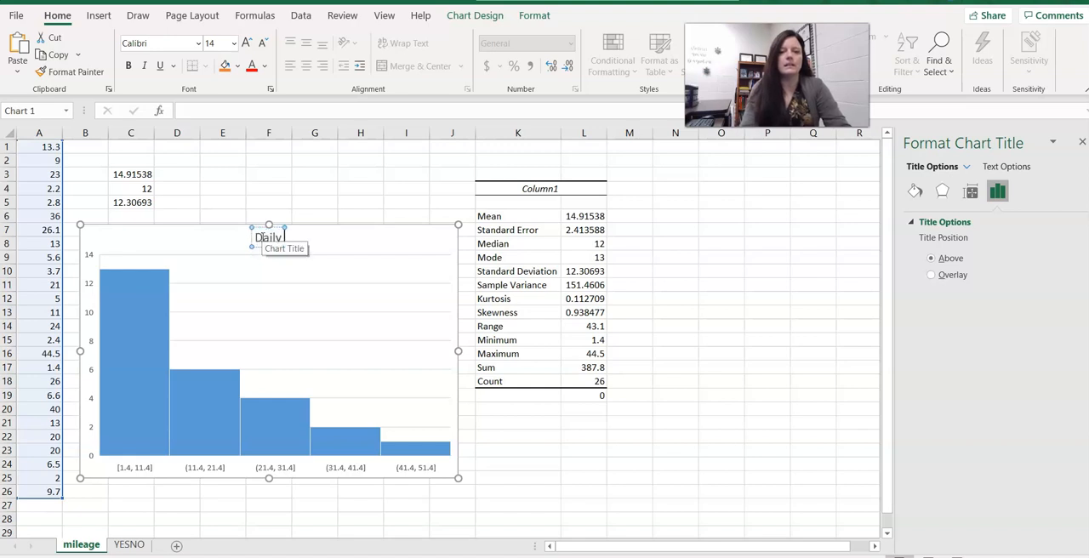
{"action": "type", "text": " Travel"}
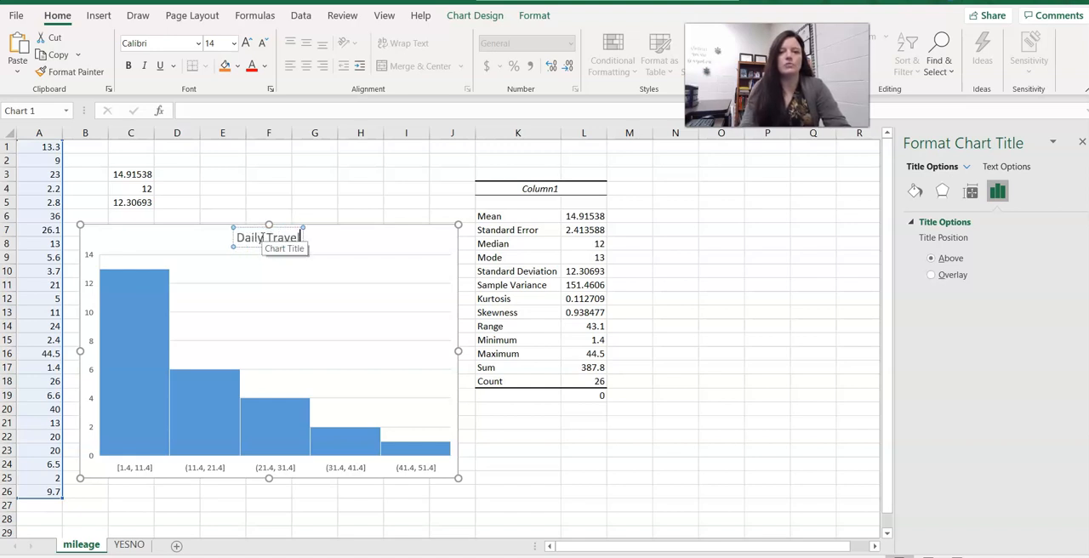
{"action": "type", "text": " Mileage to Scho"}
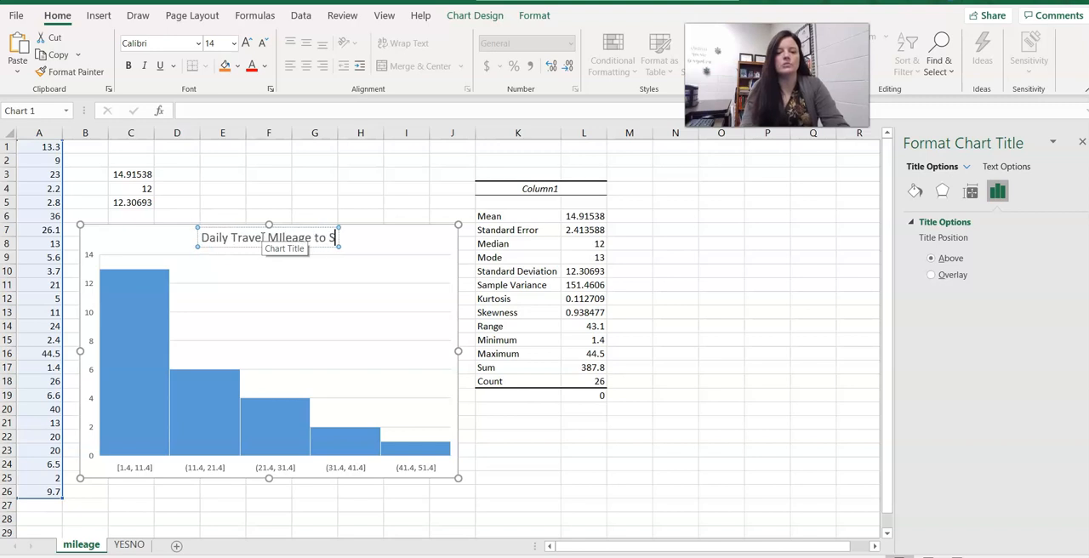
{"action": "type", "text": "ol"}
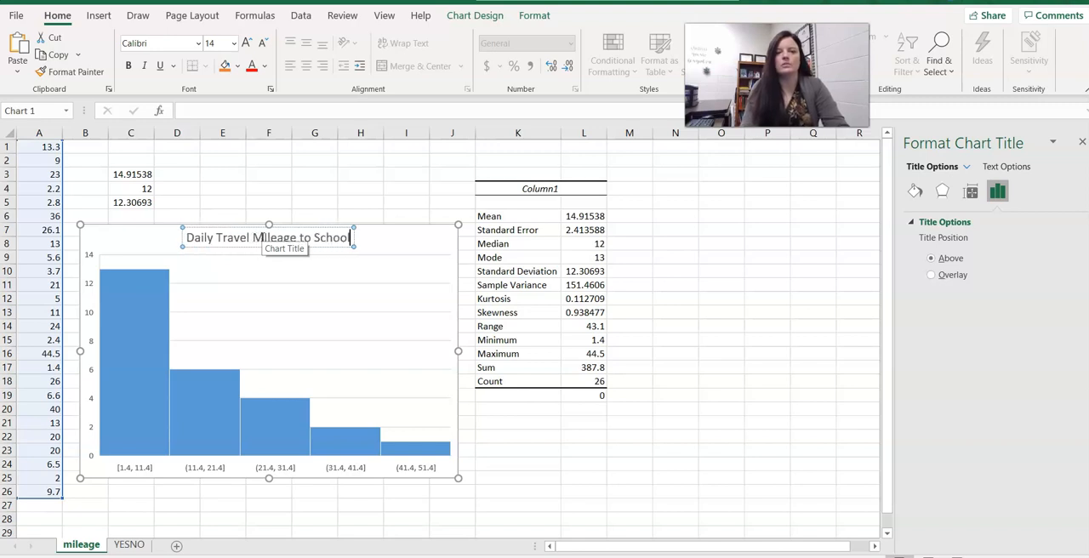
{"action": "left_click", "coordinate": [274, 469]}
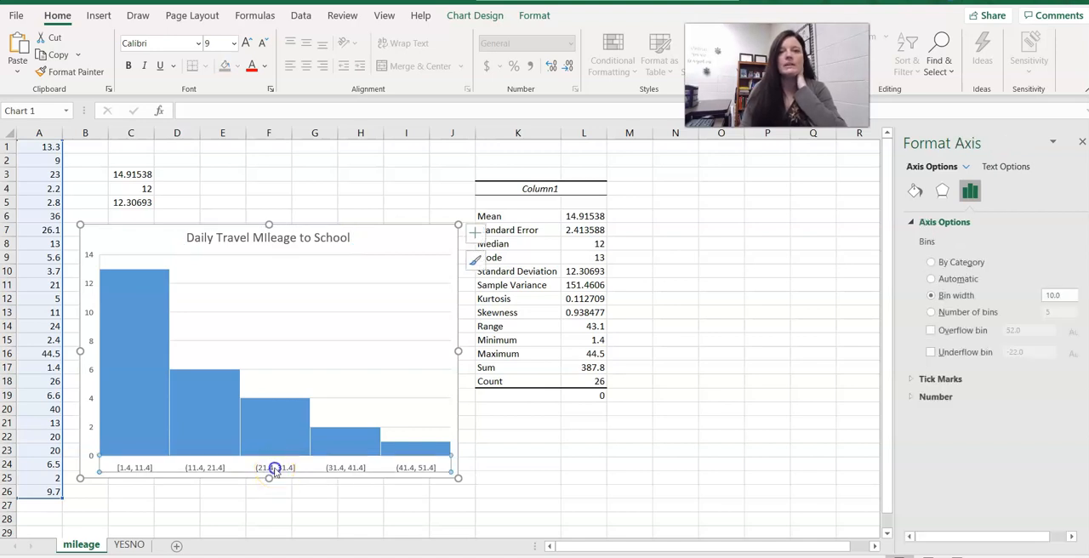
{"action": "left_click", "coordinate": [475, 15]}
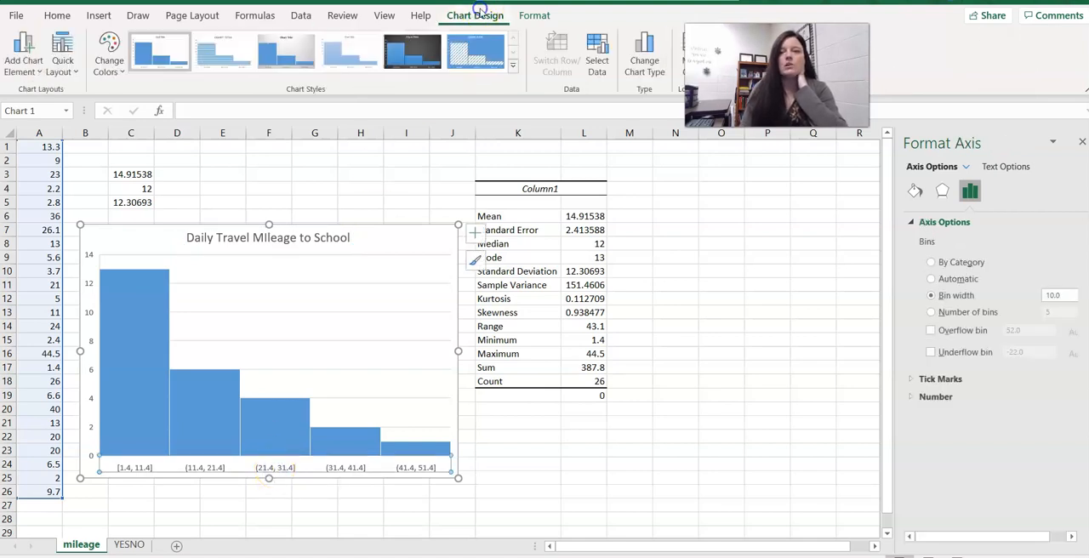
{"action": "left_click", "coordinate": [25, 71]}
{"action": "mouse_move", "coordinate": [51, 112]}
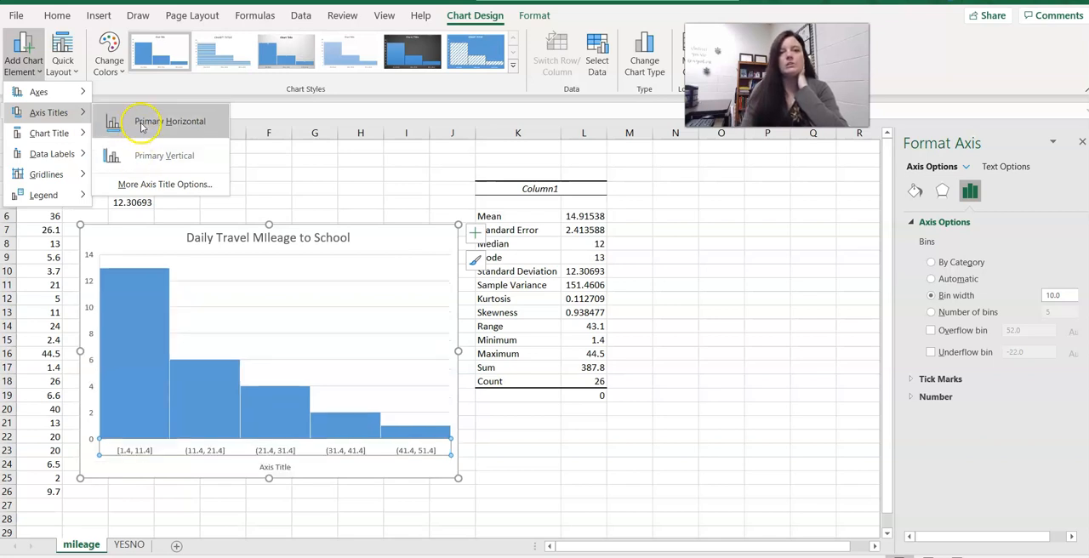
{"action": "left_click", "coordinate": [712, 251]}
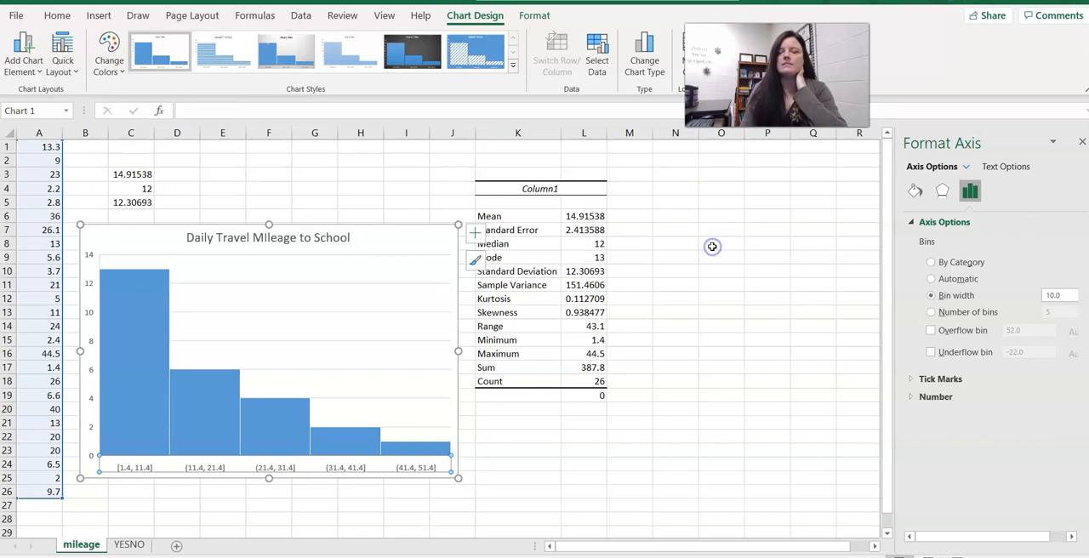
Try switching the histogram to 5 bins, then return to a bin width of 10.
{"action": "left_click", "coordinate": [931, 313]}
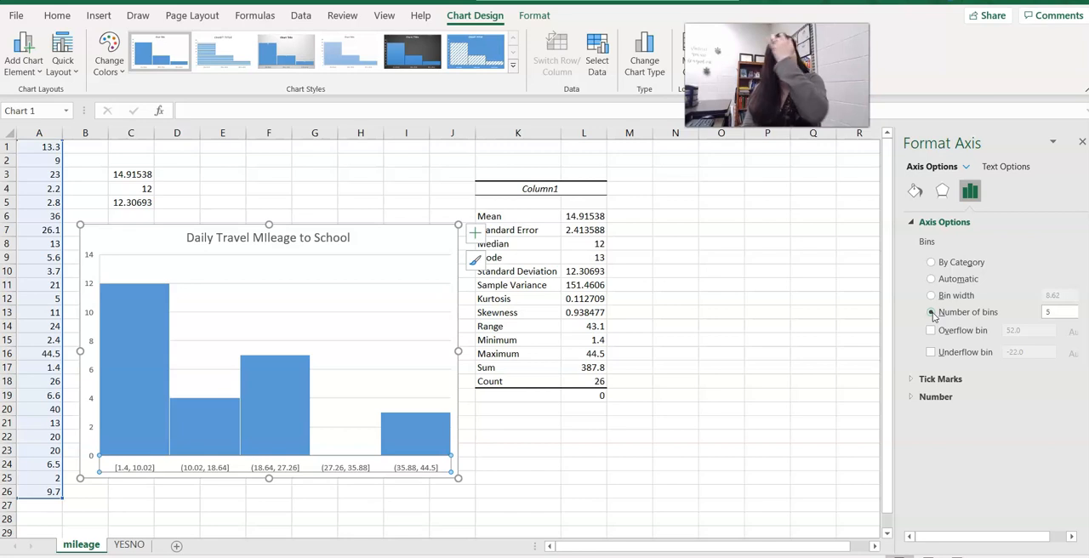
{"action": "left_click", "coordinate": [933, 299]}
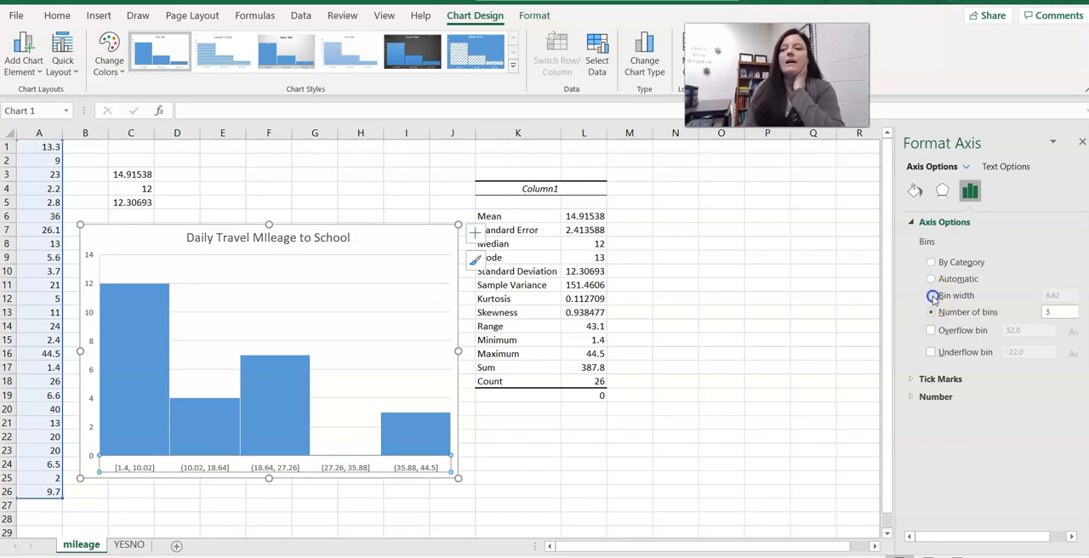
{"action": "double_click", "coordinate": [1053, 295]}
{"action": "type", "text": "10"}
{"action": "key", "text": "Return"}
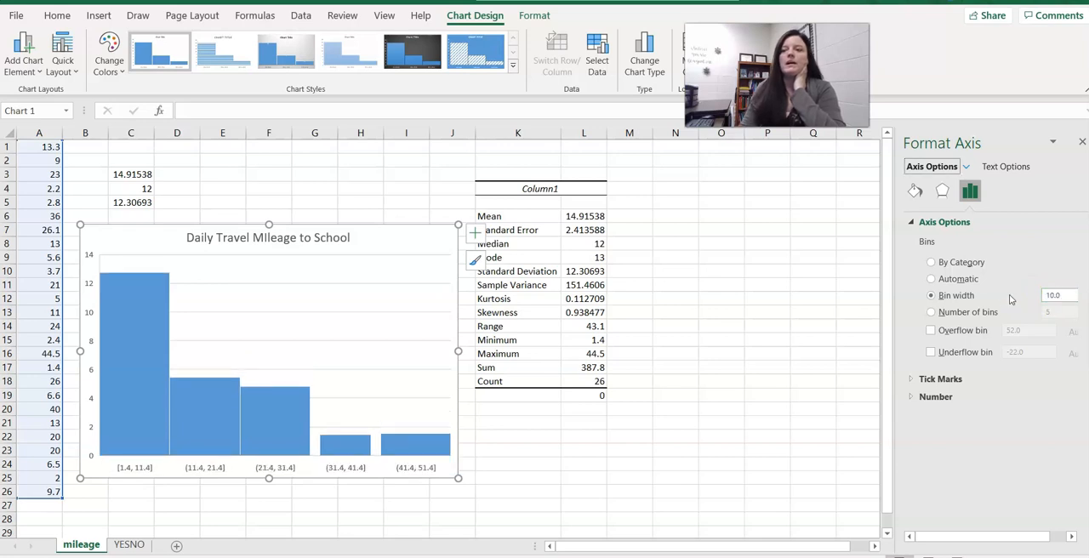
Insert a recommended clustered column chart counting the Y/N responses in column A of the YESNO sheet.
{"action": "left_click", "coordinate": [804, 363]}
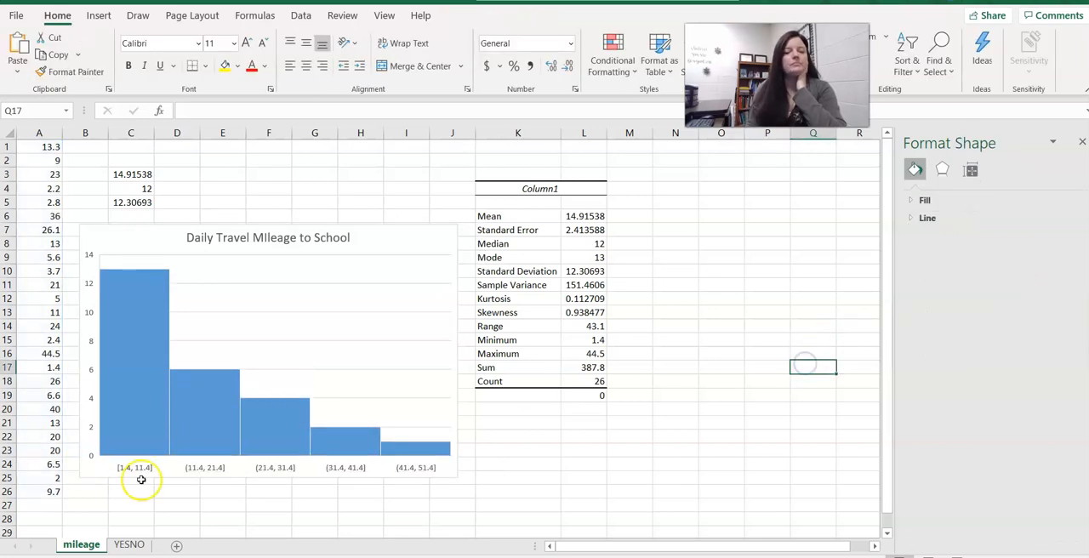
{"action": "left_click", "coordinate": [135, 544]}
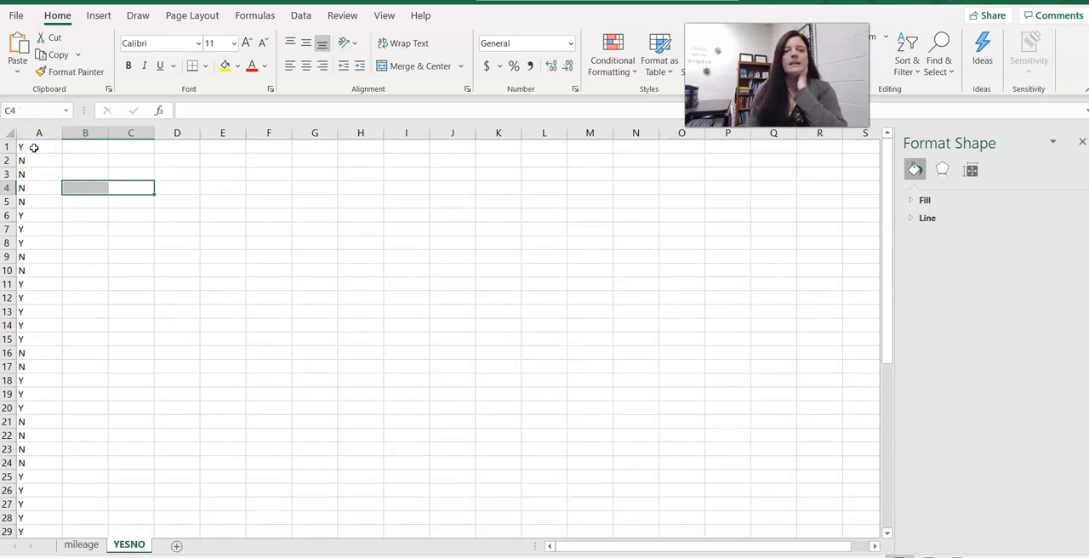
{"action": "left_click_drag", "start_coordinate": [34, 147], "coordinate": [36, 501]}
{"action": "left_click_drag", "start_coordinate": [882, 367], "coordinate": [879, 176]}
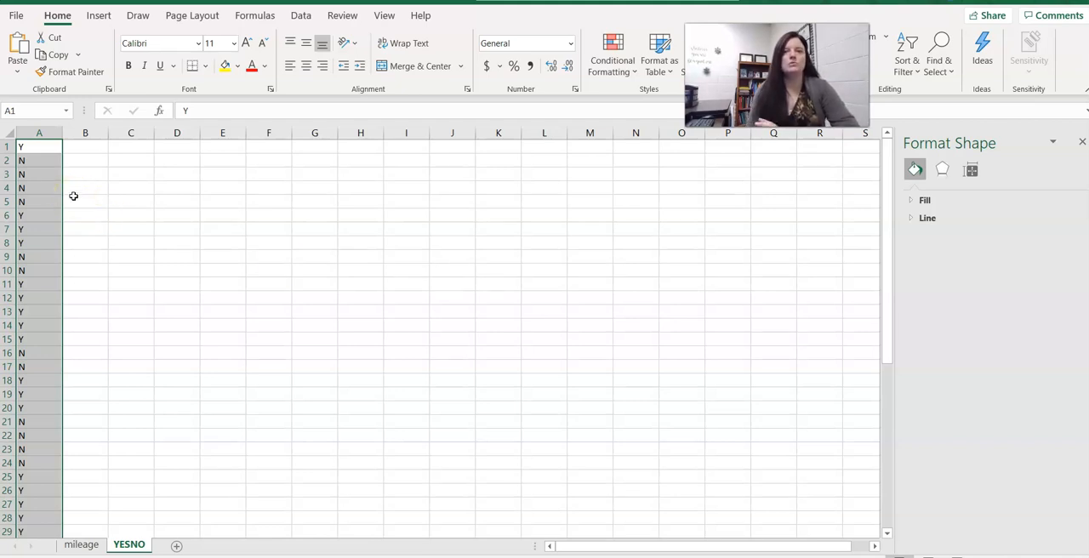
{"action": "left_click", "coordinate": [100, 19]}
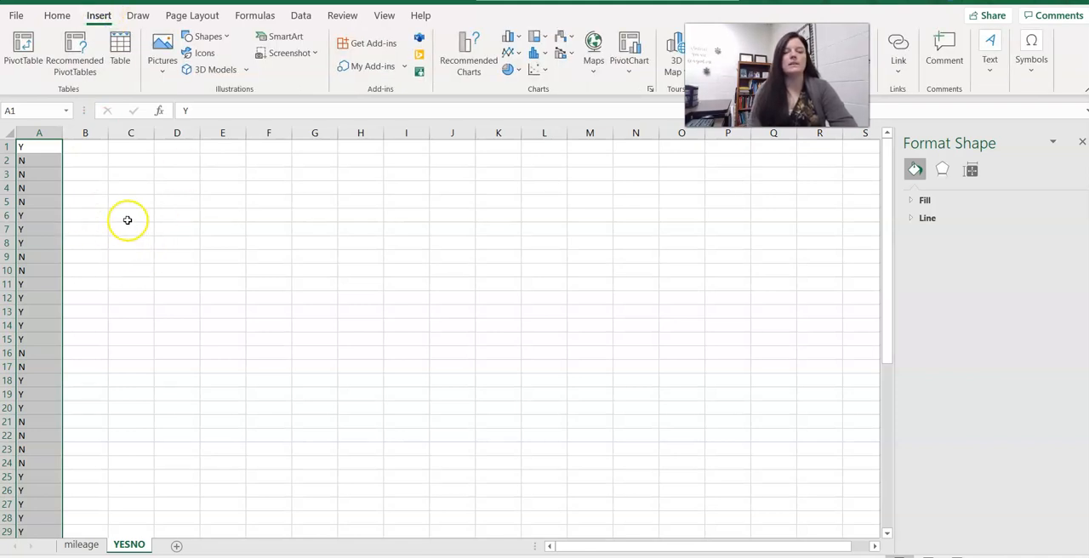
{"action": "left_click", "coordinate": [476, 58]}
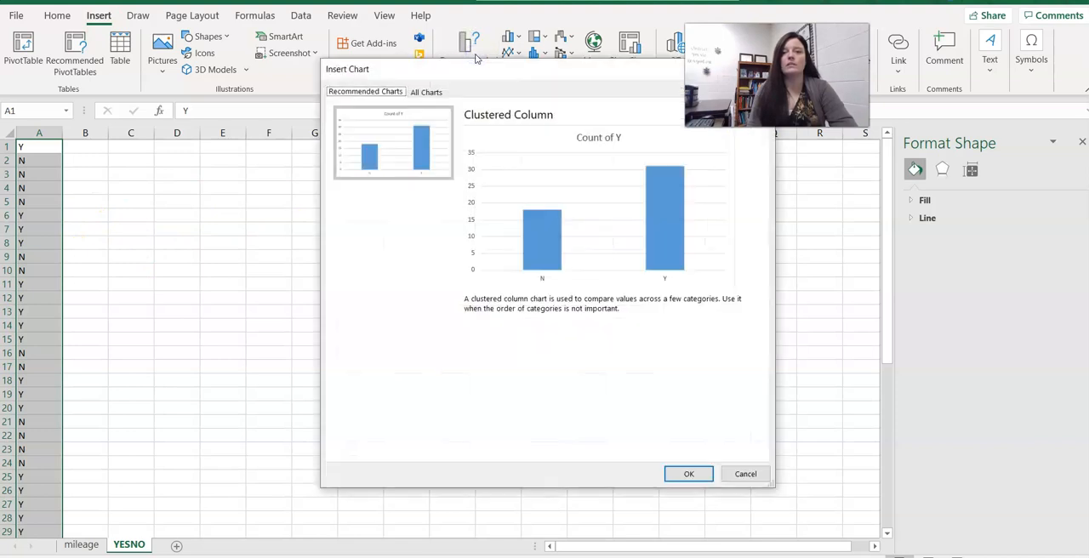
{"action": "left_click", "coordinate": [513, 193]}
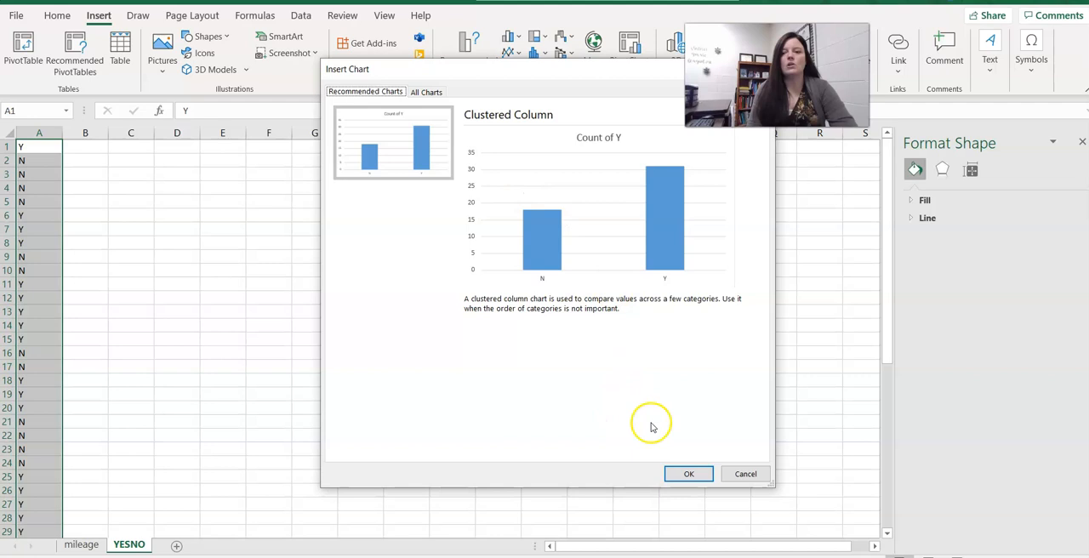
{"action": "left_click", "coordinate": [696, 473]}
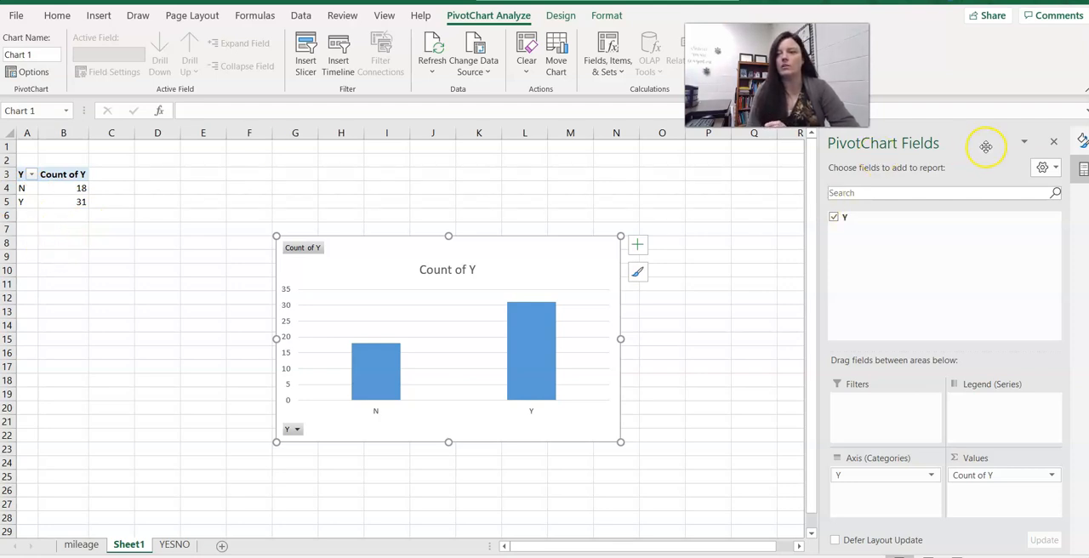
{"action": "left_click", "coordinate": [1053, 141]}
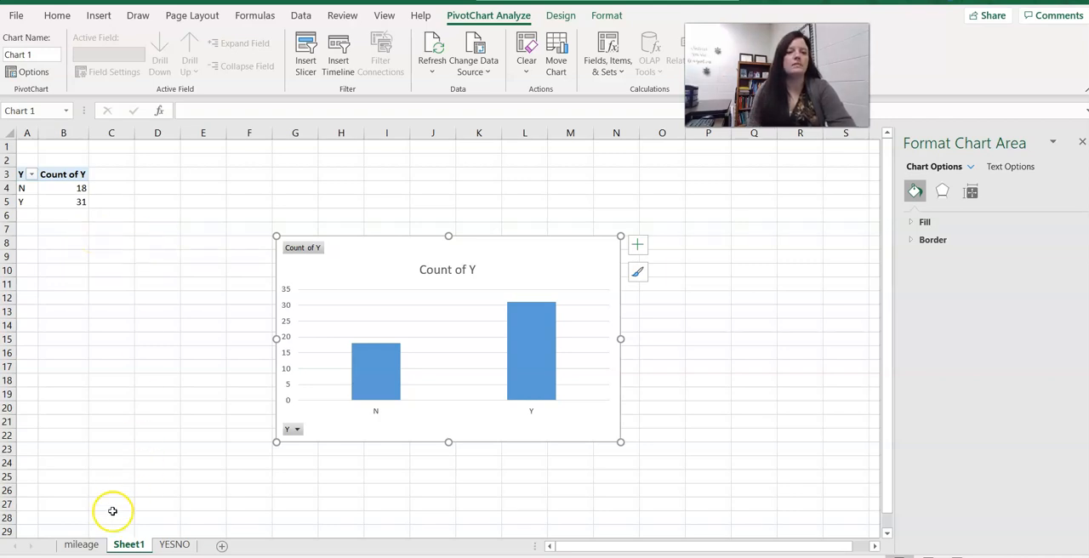
Insert a new first row on the YESNO sheet and enter the header Fulltime? in A1.
{"action": "left_click", "coordinate": [174, 546]}
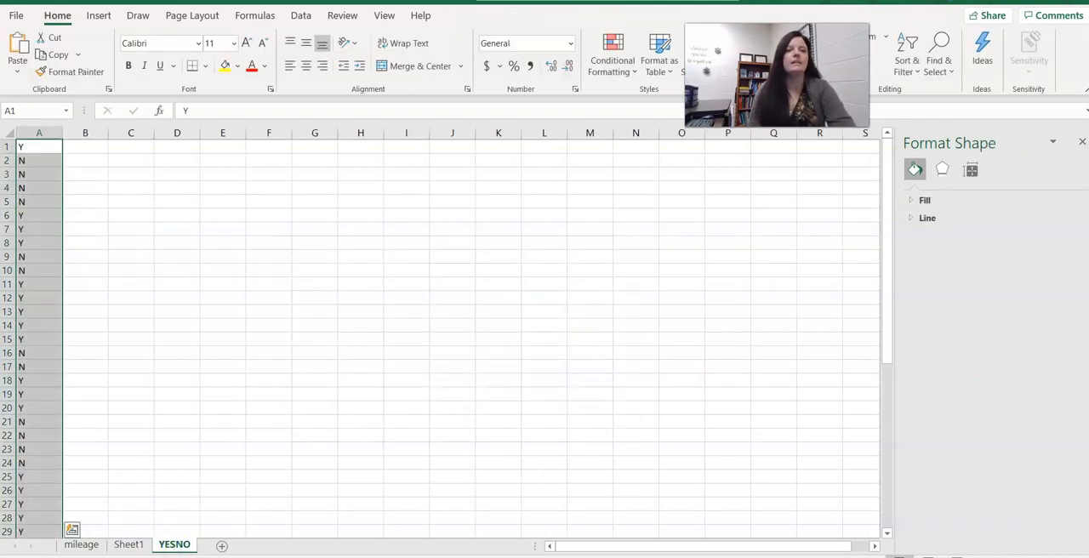
{"action": "left_click", "coordinate": [6, 148]}
{"action": "right_click", "coordinate": [6, 149]}
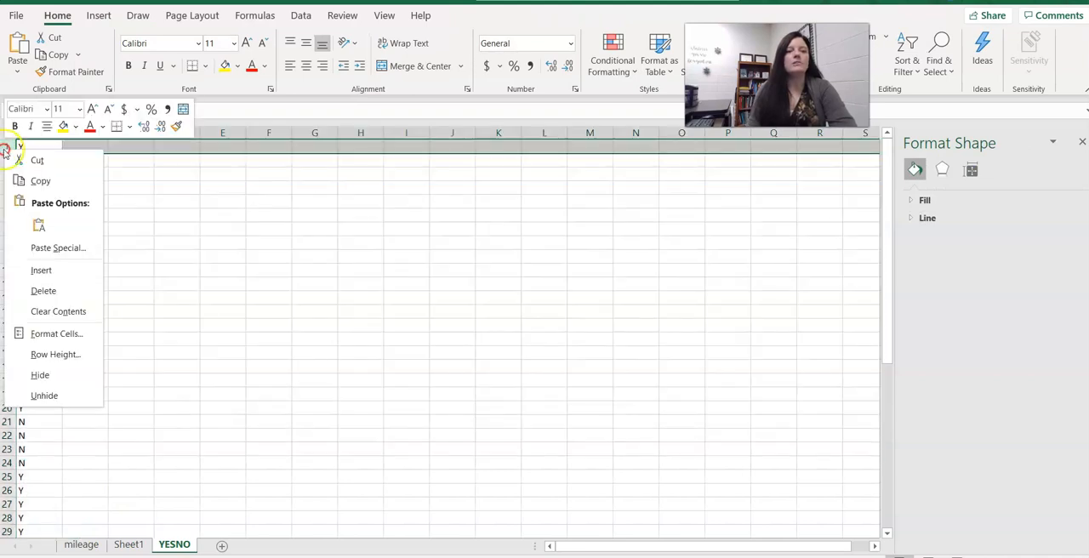
{"action": "left_click", "coordinate": [47, 270]}
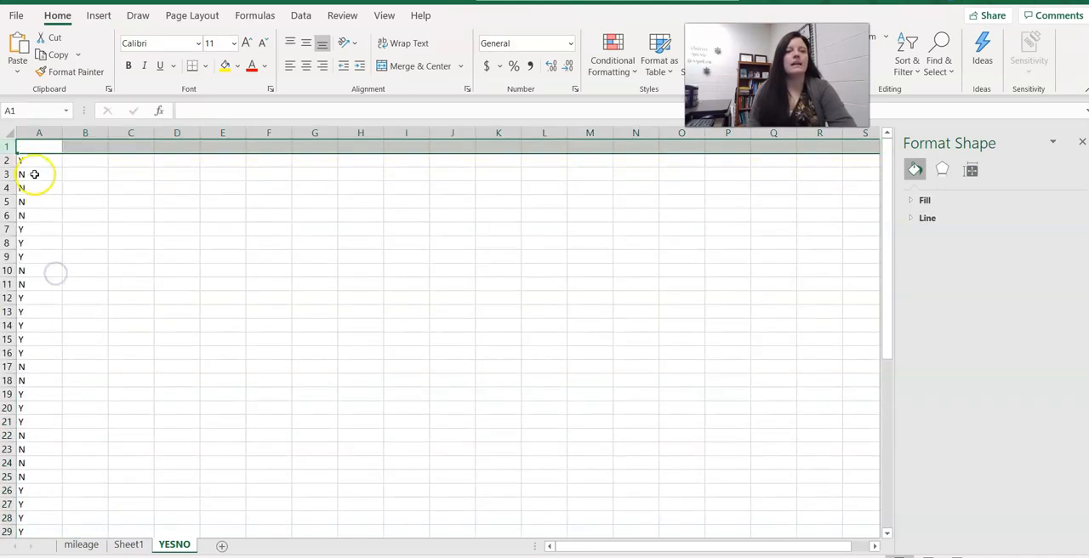
{"action": "left_click", "coordinate": [30, 143]}
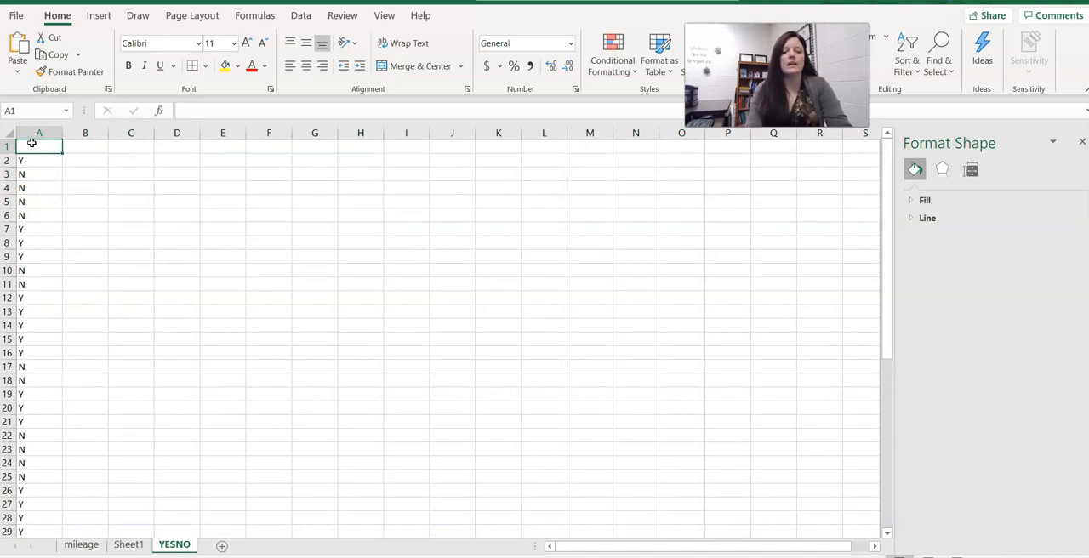
{"action": "type", "text": "F"}
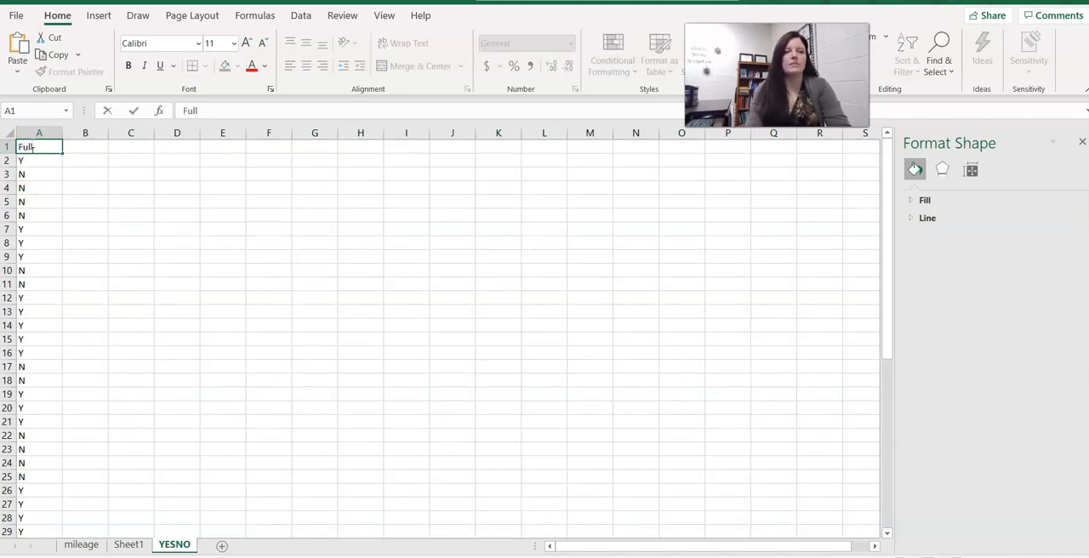
{"action": "left_click", "coordinate": [194, 188]}
Insert a recommended clustered column chart of the Fulltime? data in A1:A51 and move it beside its table.
{"action": "left_click_drag", "start_coordinate": [36, 146], "coordinate": [40, 505]}
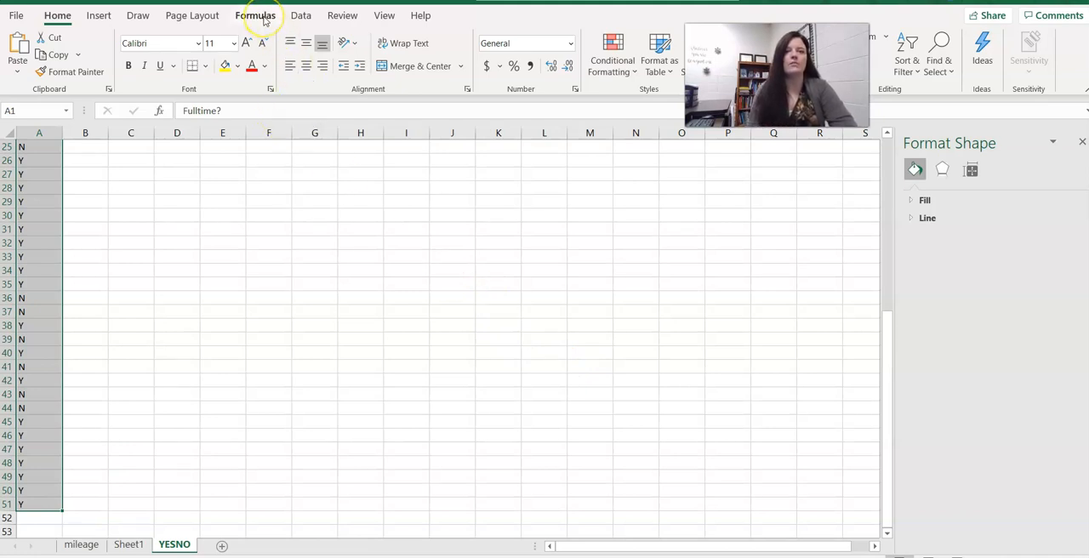
{"action": "left_click", "coordinate": [99, 16]}
{"action": "left_click", "coordinate": [466, 61]}
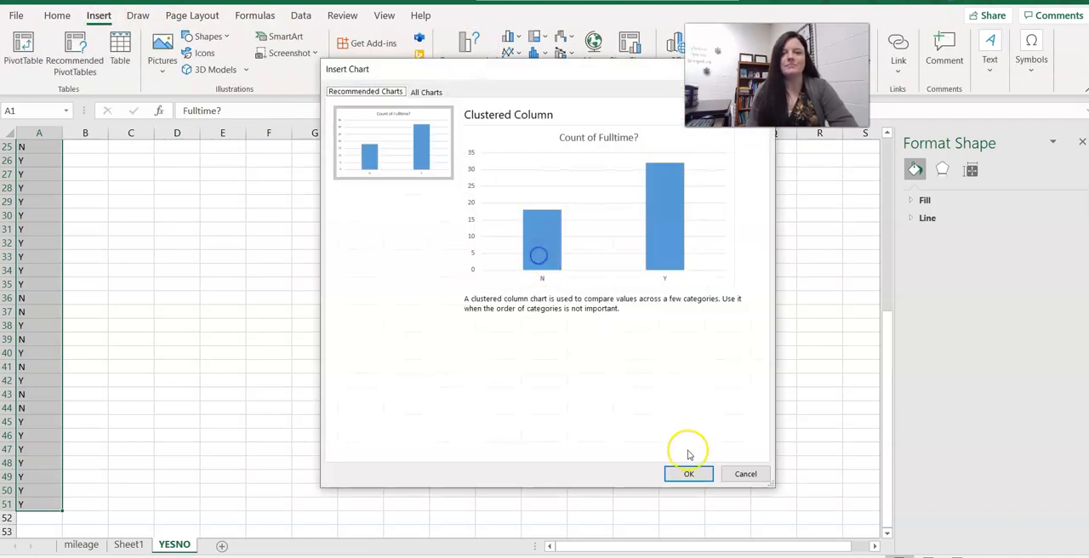
{"action": "left_click", "coordinate": [687, 474]}
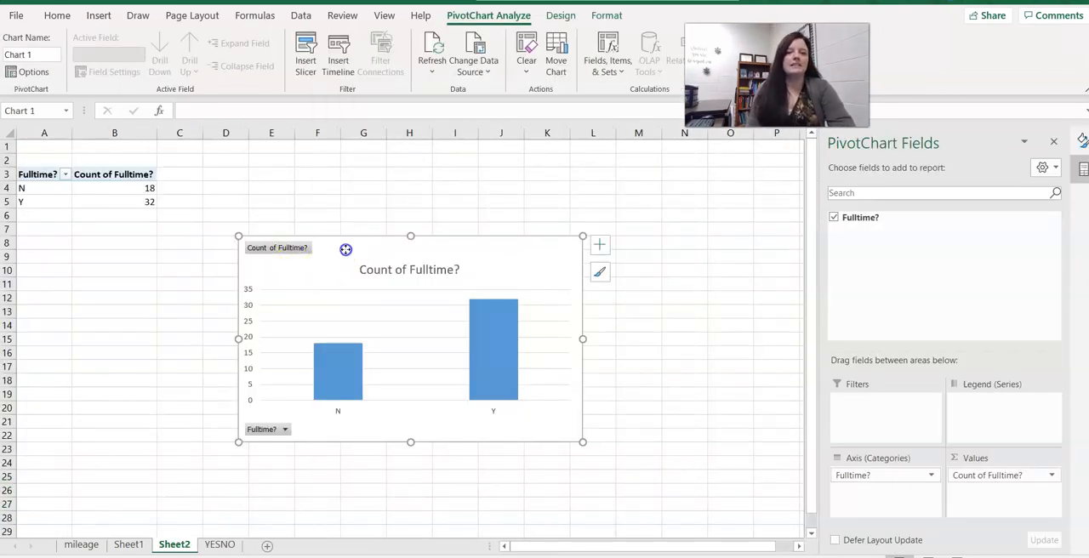
{"action": "left_click_drag", "start_coordinate": [343, 250], "coordinate": [335, 177]}
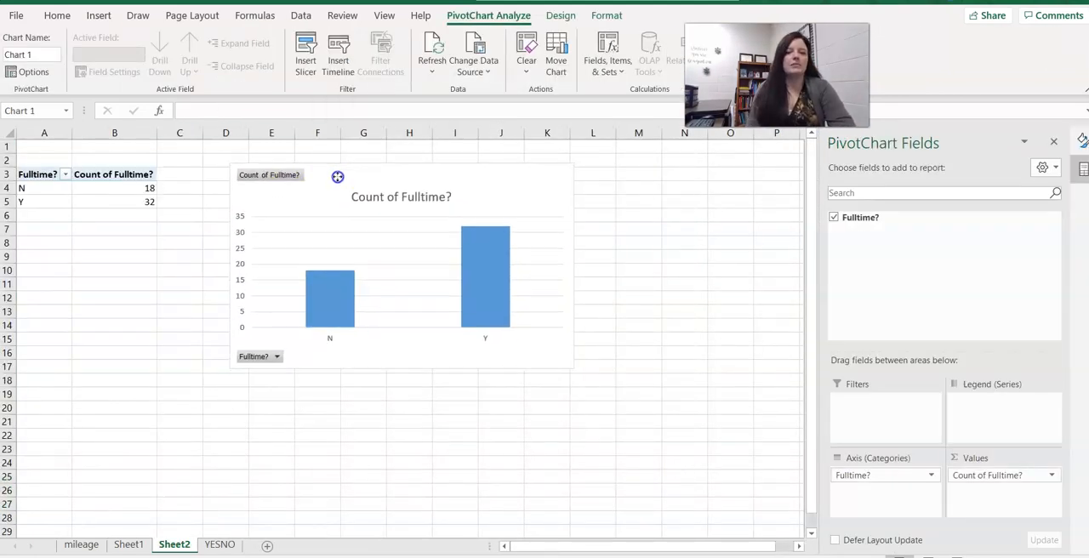
Compare the new Fulltime? chart with the earlier Count of Y chart on Sheet1.
{"action": "left_click", "coordinate": [128, 544]}
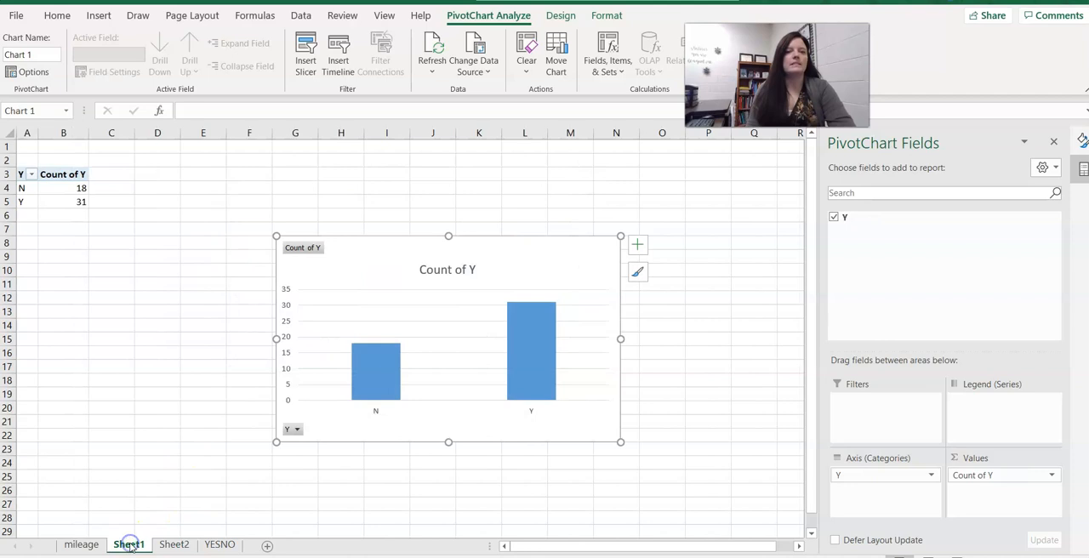
{"action": "left_click", "coordinate": [173, 545]}
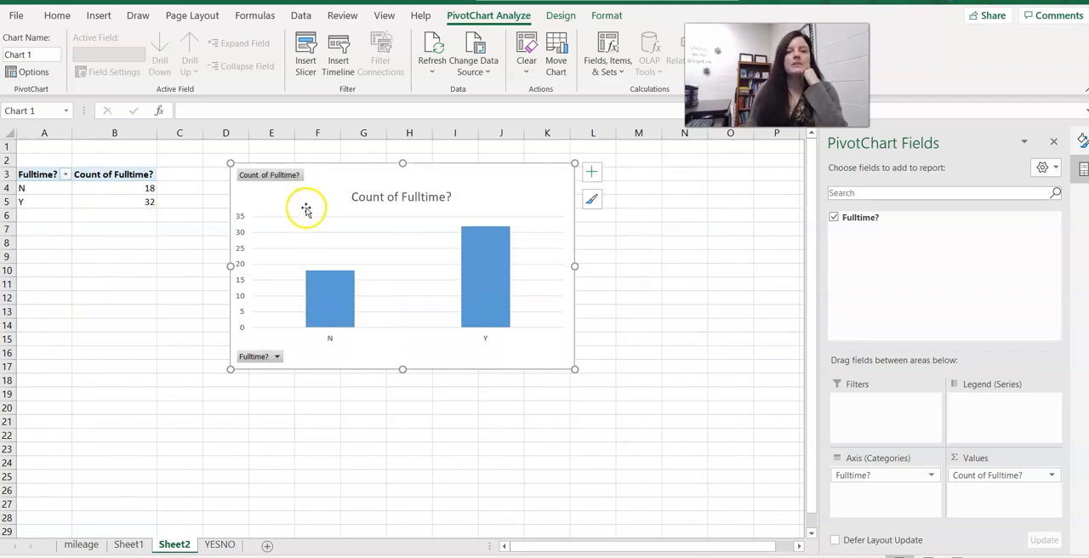
Rename the pivot table's row items N and Y to No and Yes.
{"action": "mouse_move", "coordinate": [464, 317]}
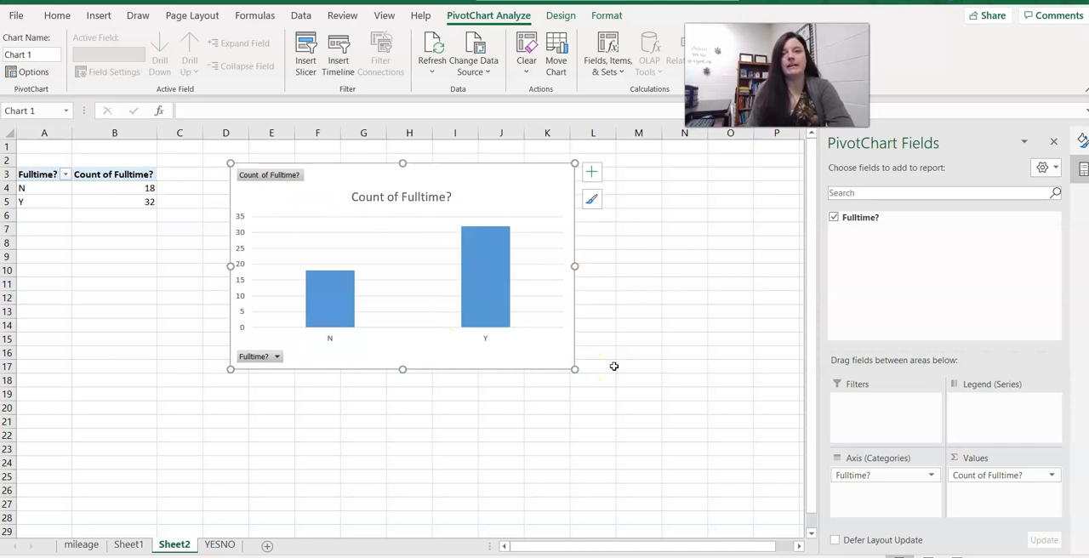
{"action": "left_click", "coordinate": [486, 340]}
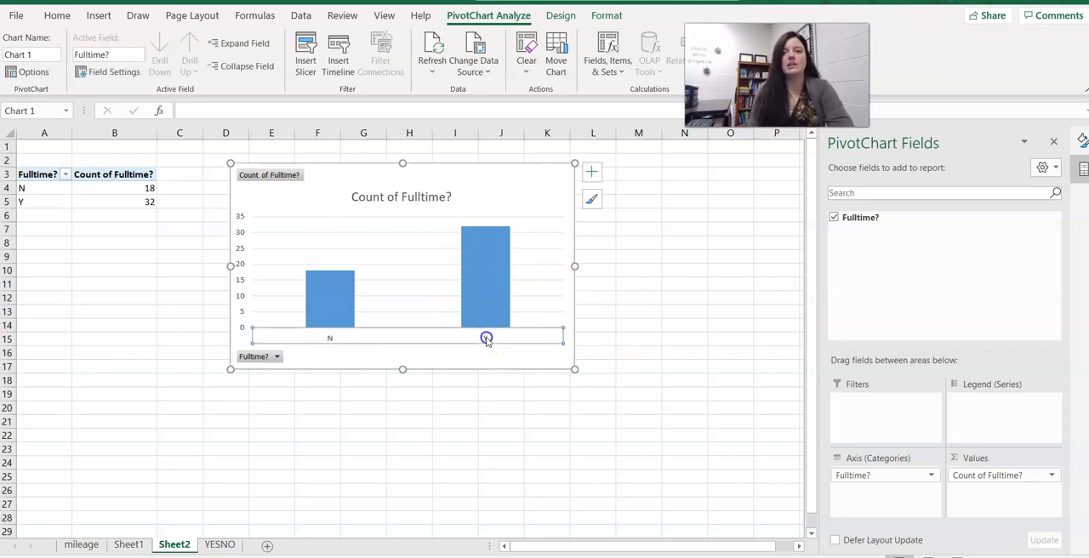
{"action": "left_click", "coordinate": [42, 189]}
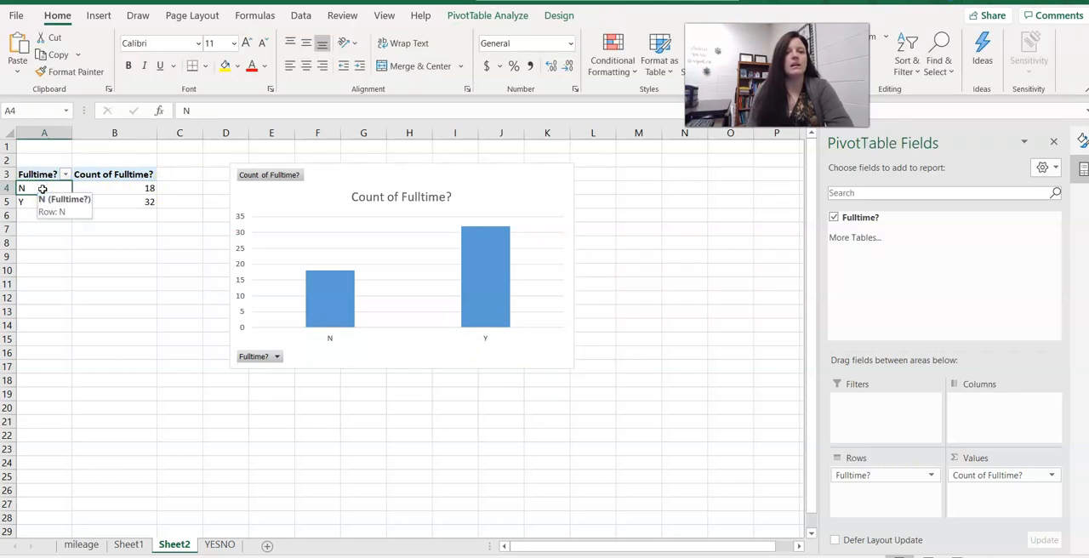
{"action": "left_click", "coordinate": [202, 111]}
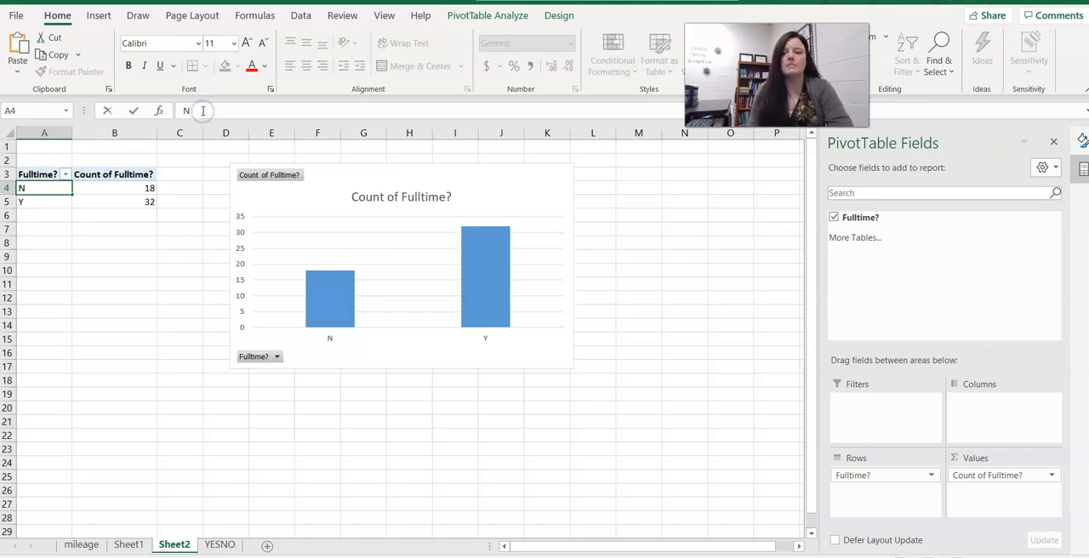
{"action": "type", "text": "o"}
{"action": "key", "text": "Return"}
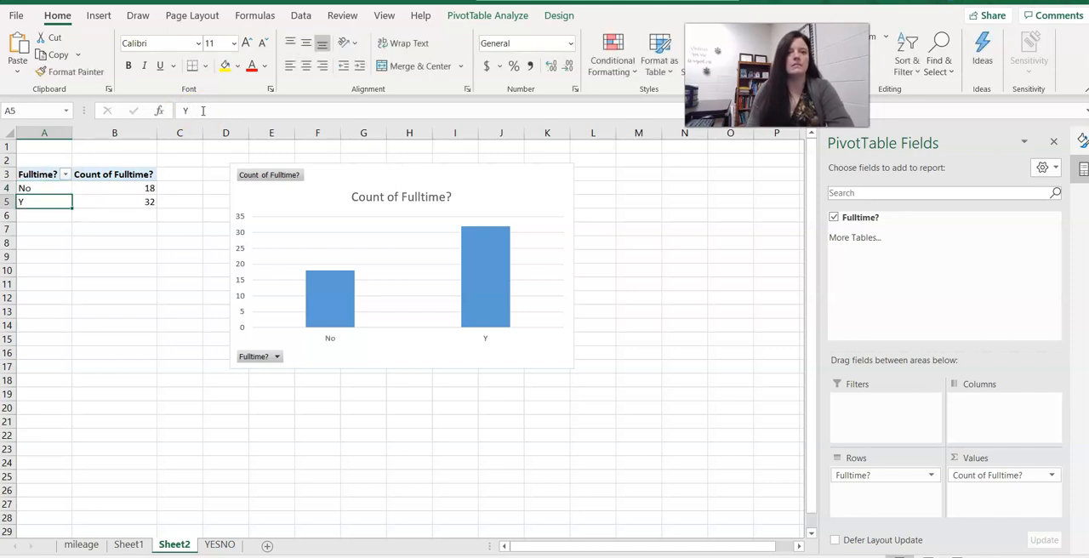
{"action": "left_click", "coordinate": [202, 111]}
{"action": "type", "text": "es"}
{"action": "key", "text": "Return"}
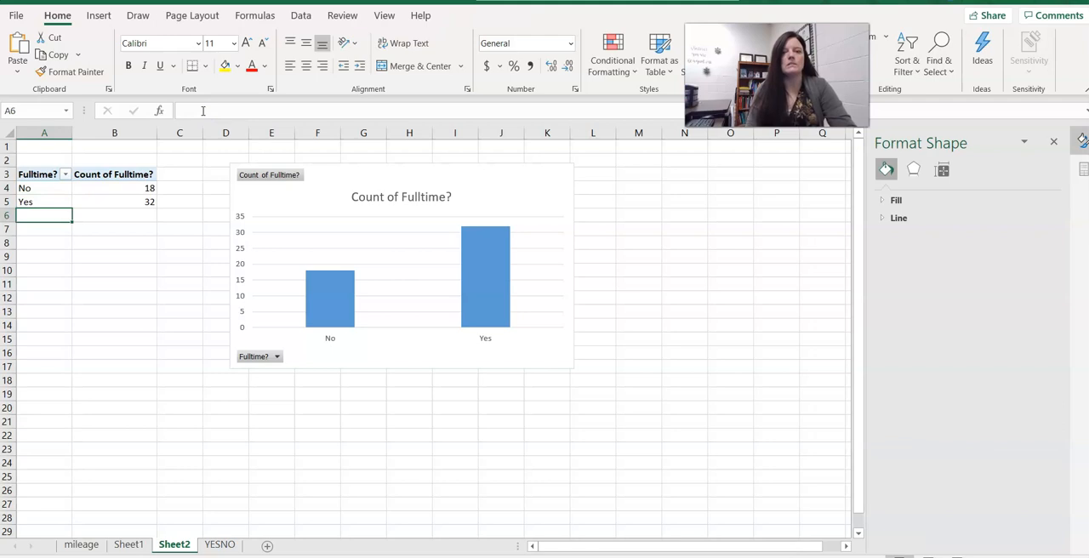
Change the Fulltime? pivot chart to a pie chart.
{"action": "left_click", "coordinate": [38, 193]}
{"action": "left_click", "coordinate": [142, 328]}
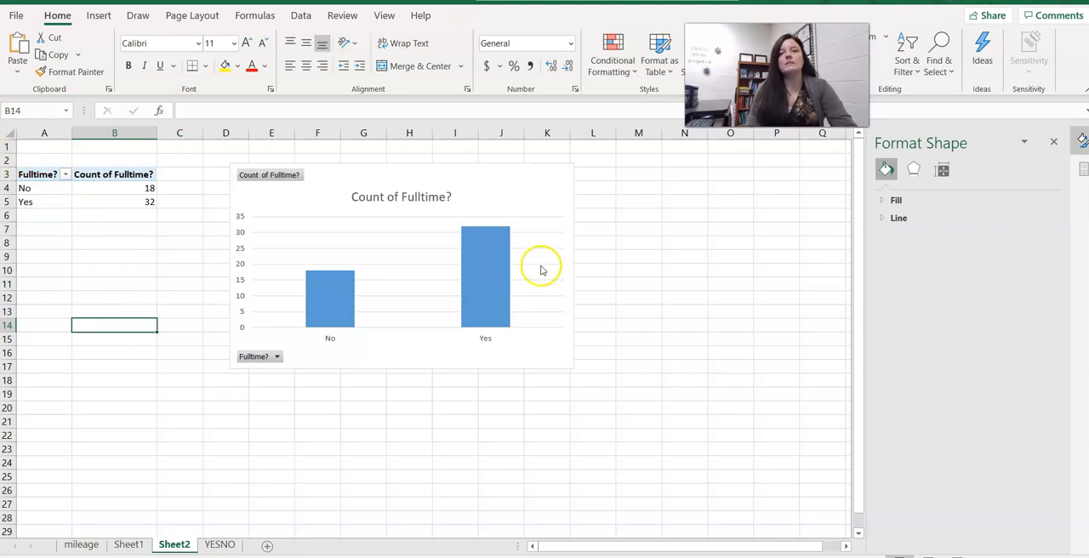
{"action": "left_click", "coordinate": [505, 183]}
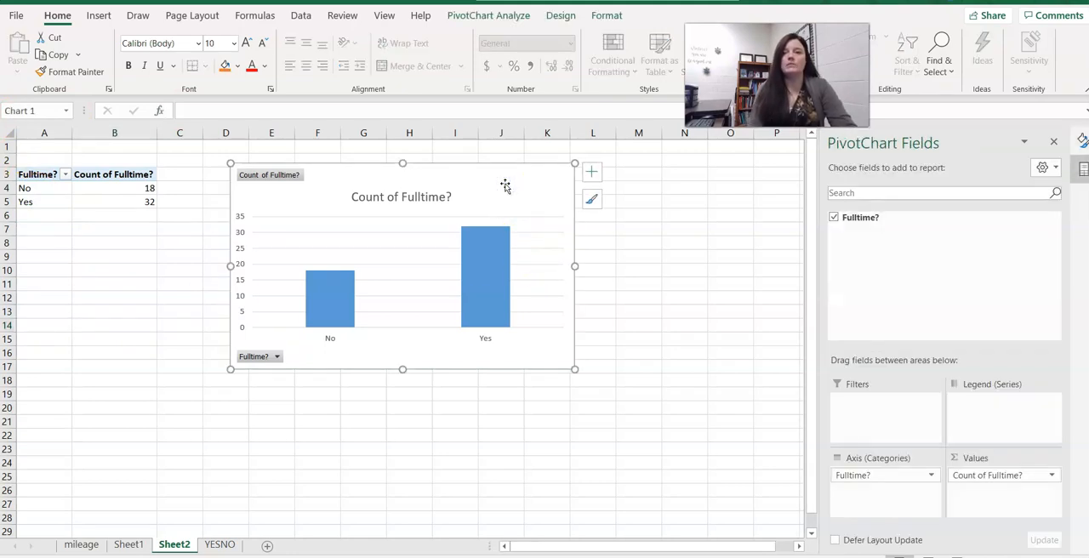
{"action": "left_click", "coordinate": [561, 15]}
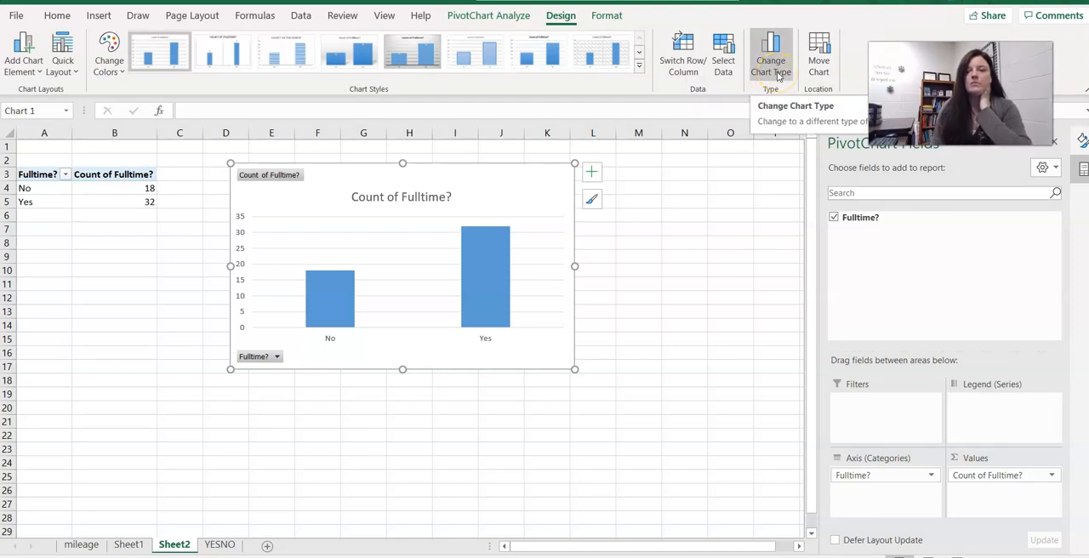
{"action": "left_click", "coordinate": [777, 75]}
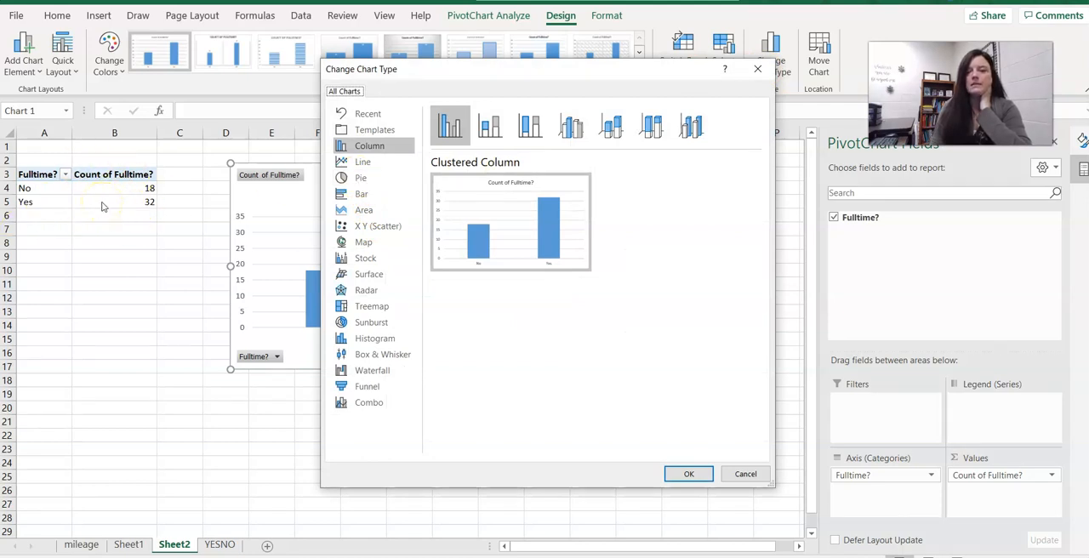
{"action": "left_click", "coordinate": [354, 177]}
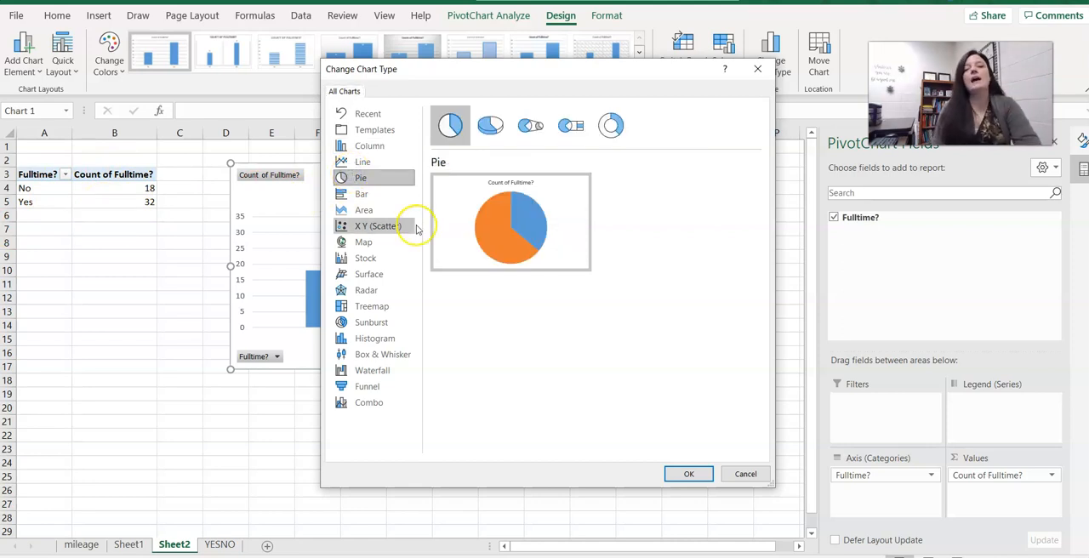
{"action": "mouse_move", "coordinate": [526, 234]}
{"action": "left_click", "coordinate": [681, 468]}
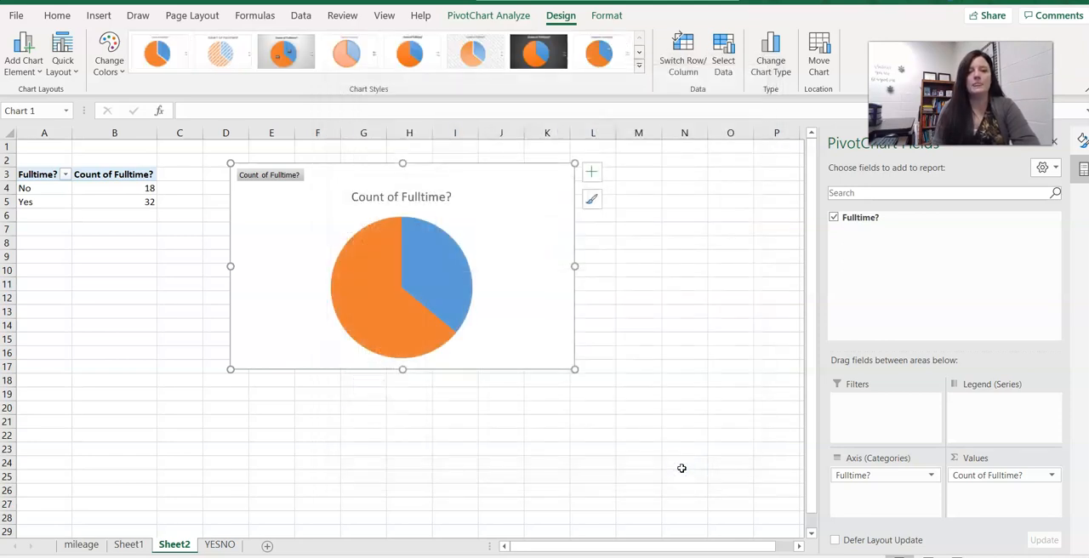
Apply the third pie chart style, with dark percentage labels and a grey gradient background.
{"action": "left_click", "coordinate": [441, 260]}
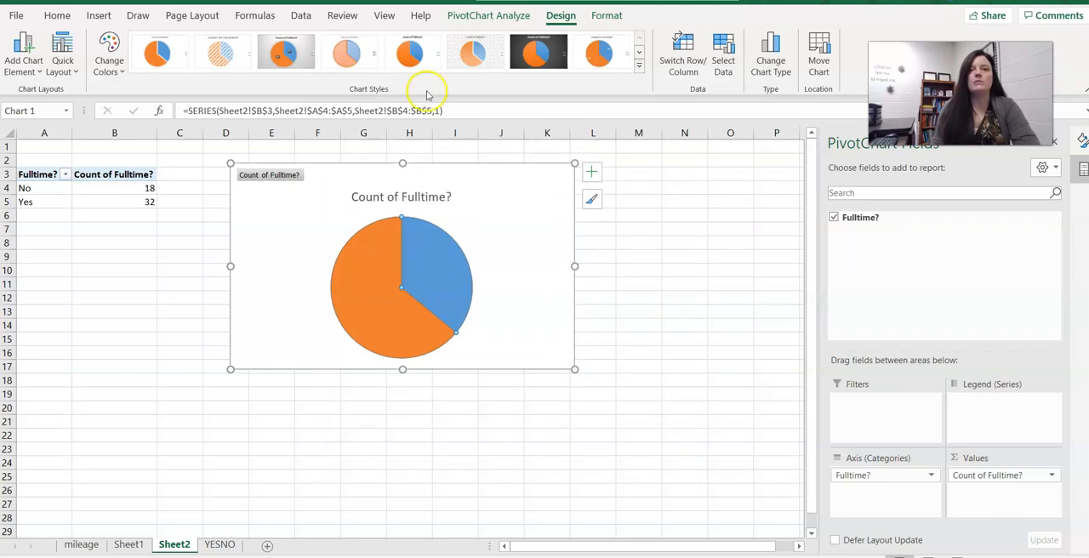
{"action": "left_click", "coordinate": [555, 65]}
{"action": "left_click", "coordinate": [597, 59]}
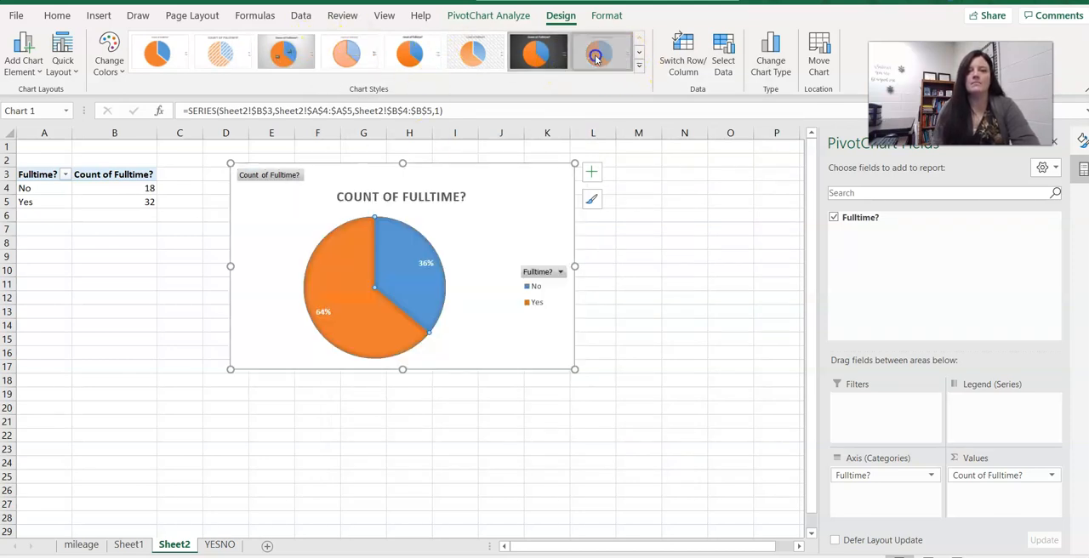
{"action": "left_click", "coordinate": [263, 57]}
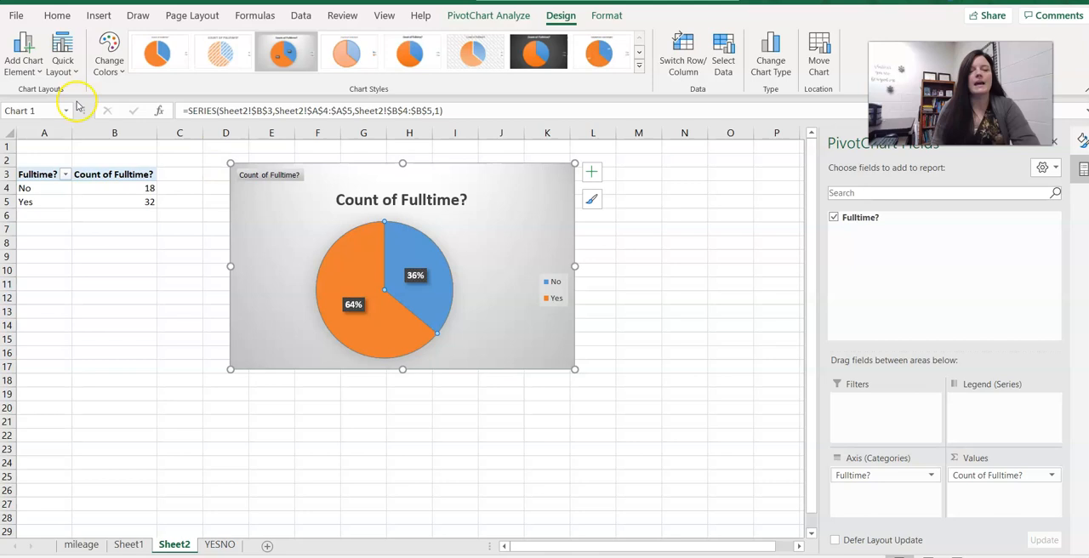
{"action": "left_click", "coordinate": [34, 77]}
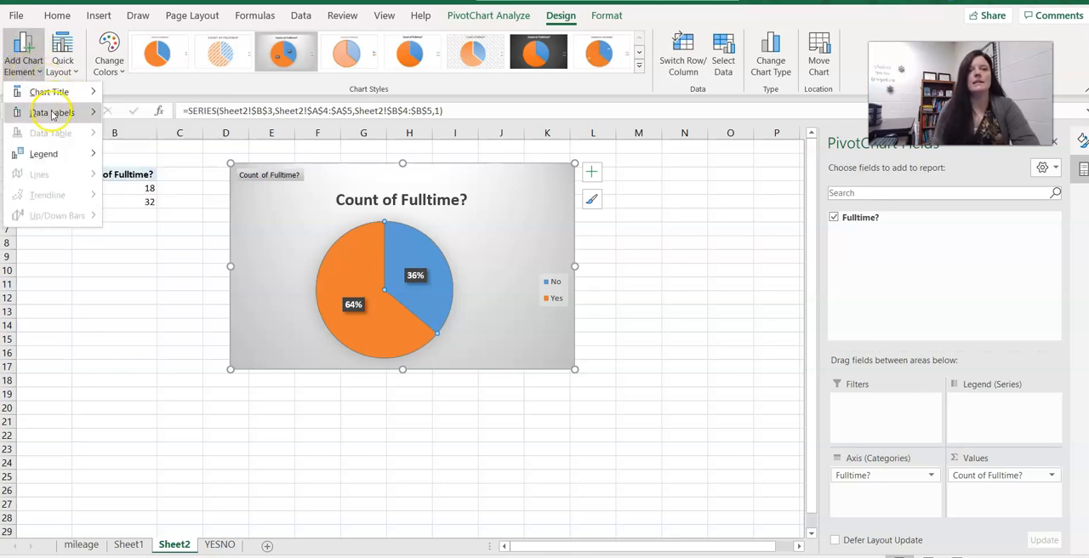
{"action": "mouse_move", "coordinate": [53, 114]}
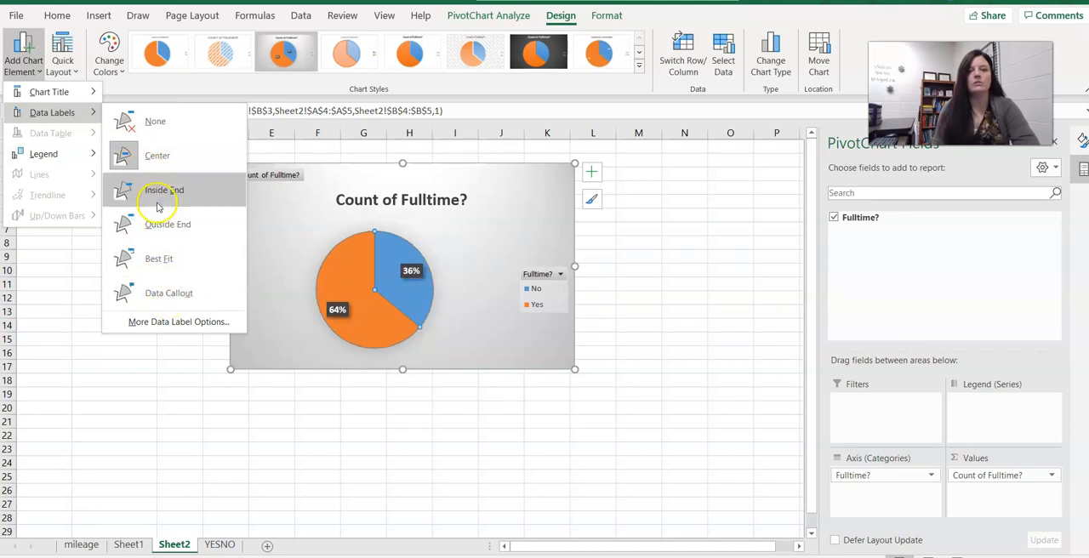
{"action": "left_click", "coordinate": [67, 314]}
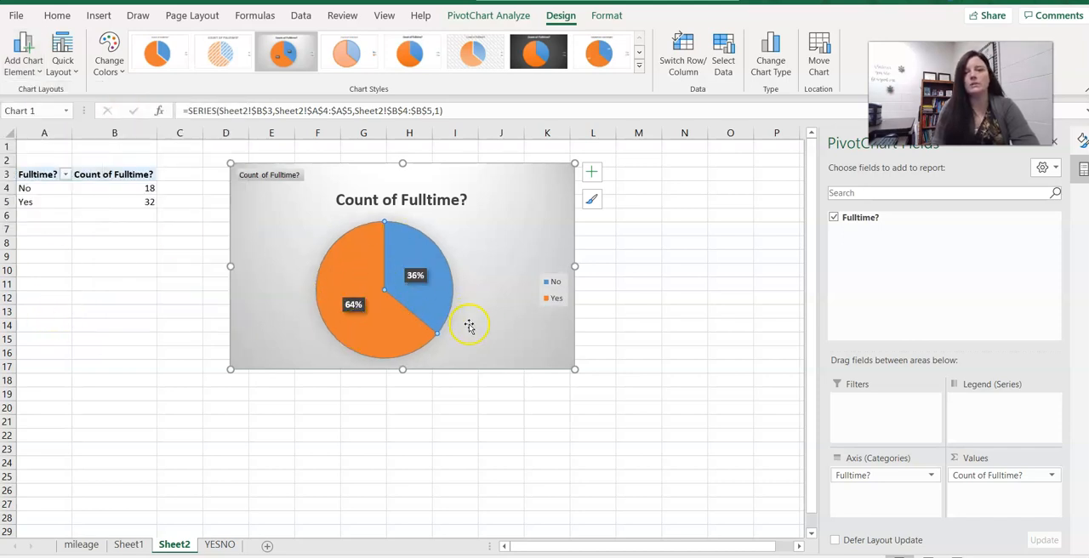
Retitle the chart "Are you a fulltime student?" and add a second title line reading n=50.
{"action": "left_click", "coordinate": [432, 198]}
{"action": "double_click", "coordinate": [432, 197]}
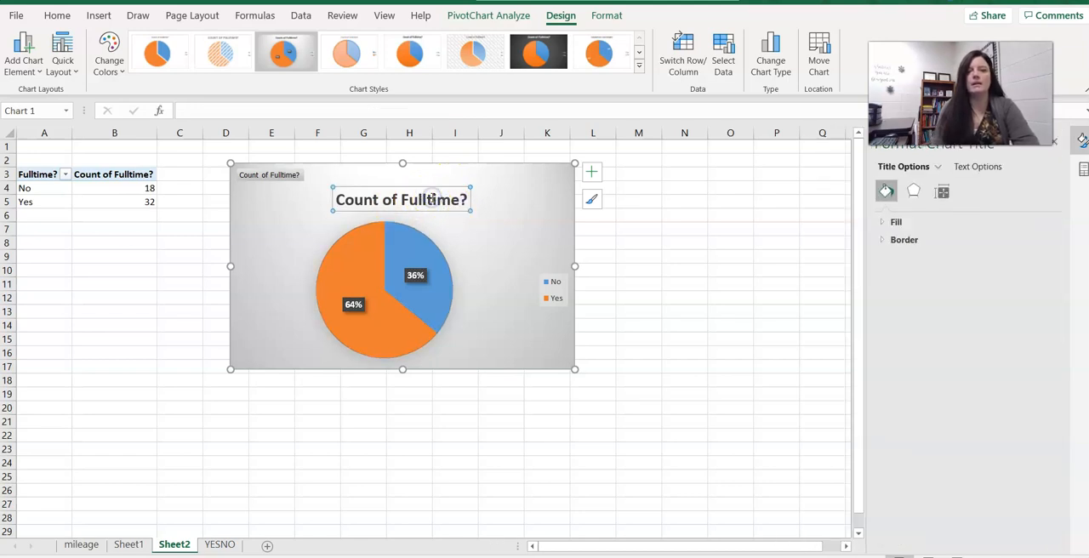
{"action": "left_click_drag", "start_coordinate": [463, 199], "coordinate": [334, 201]}
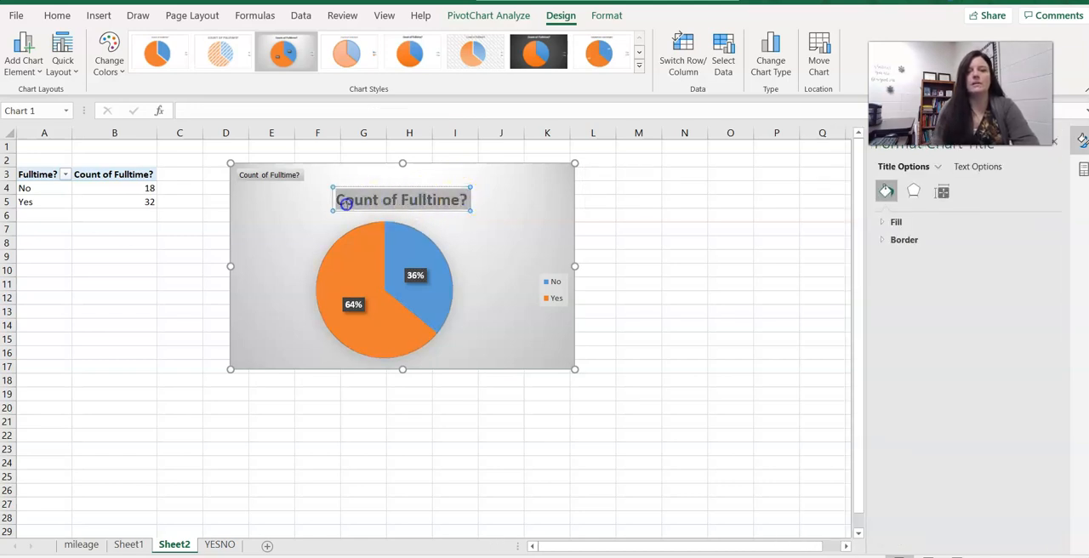
{"action": "type", "text": "Ar"}
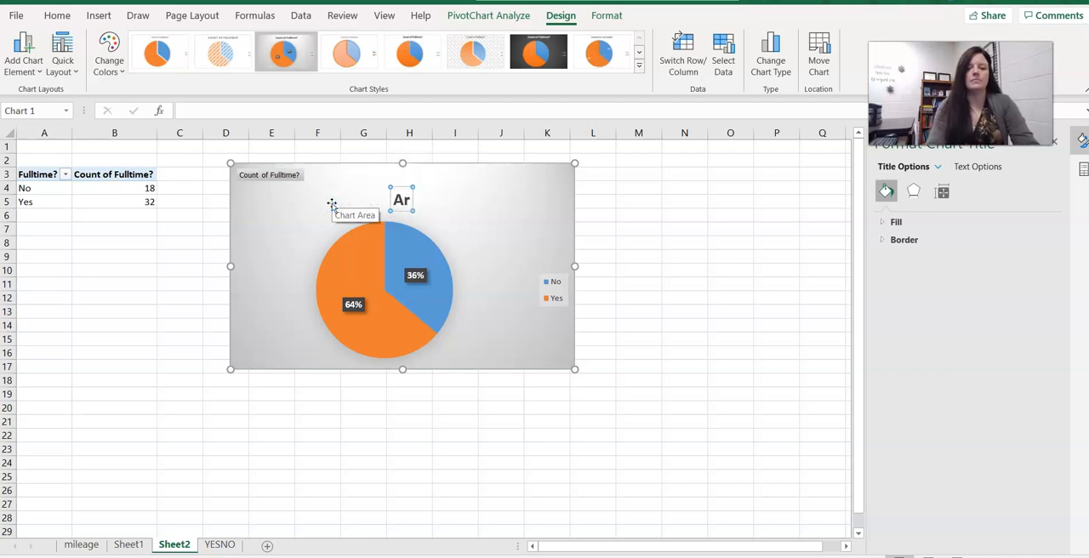
{"action": "type", "text": "e you a fulltime student?"}
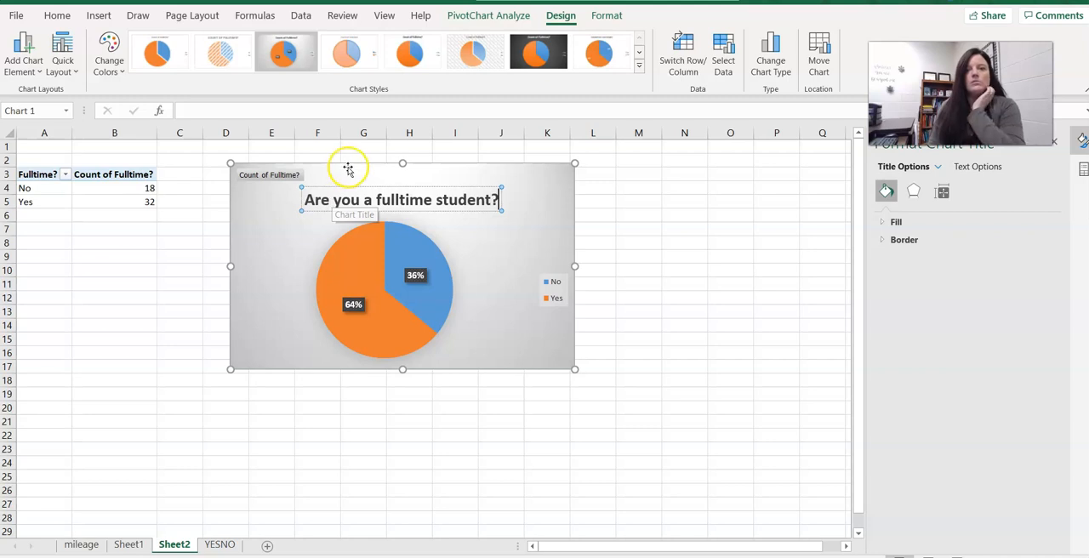
{"action": "left_click_drag", "start_coordinate": [343, 186], "coordinate": [324, 188]}
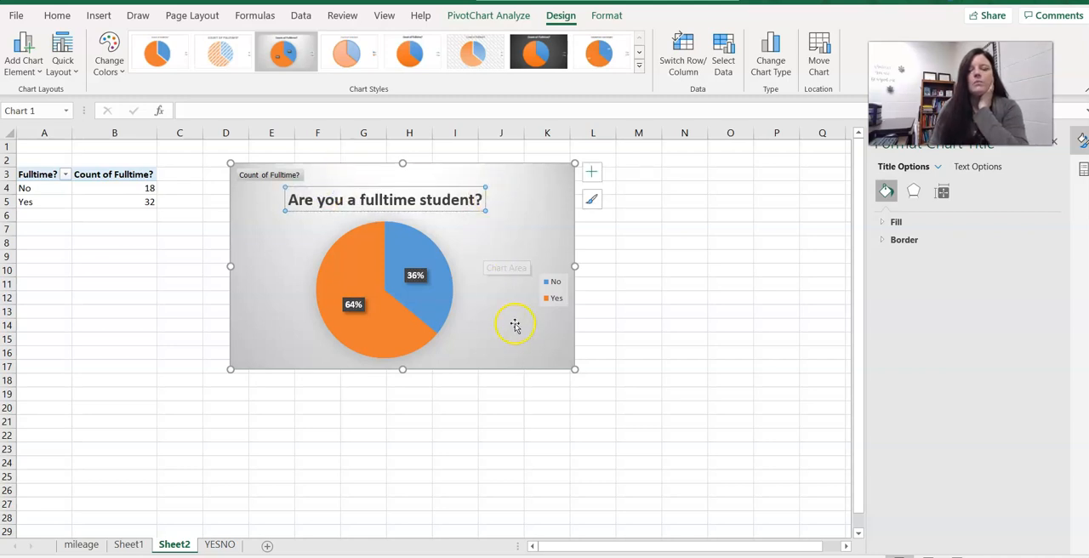
{"action": "left_click", "coordinate": [479, 199]}
{"action": "key", "text": "Return"}
{"action": "type", "text": "n=50"}
{"action": "left_click", "coordinate": [660, 217]}
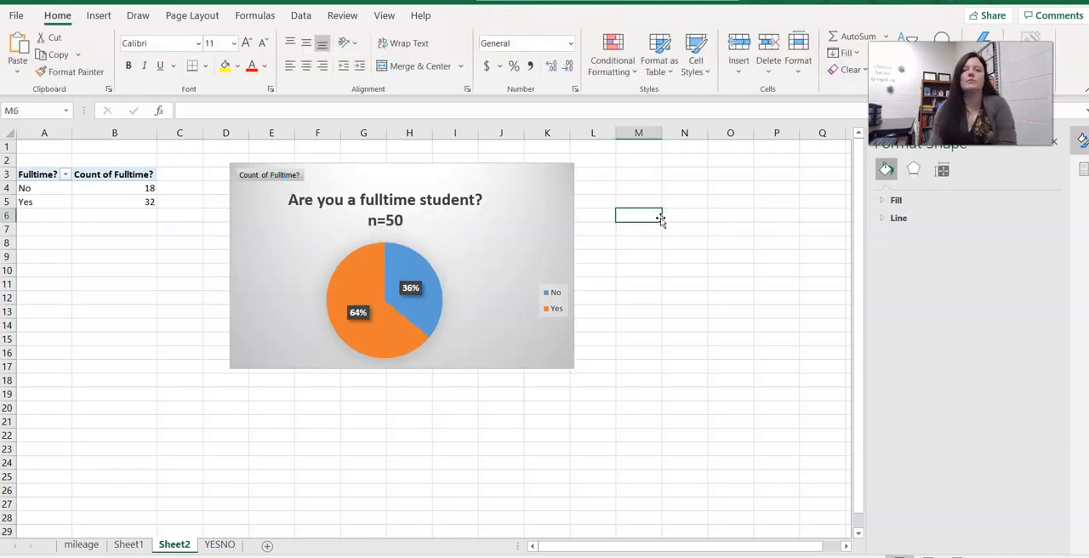
Enlarge the pie chart by its corner so it extends to about column M and row 22.
{"action": "left_click", "coordinate": [498, 346]}
{"action": "left_click_drag", "start_coordinate": [574, 367], "coordinate": [637, 443]}
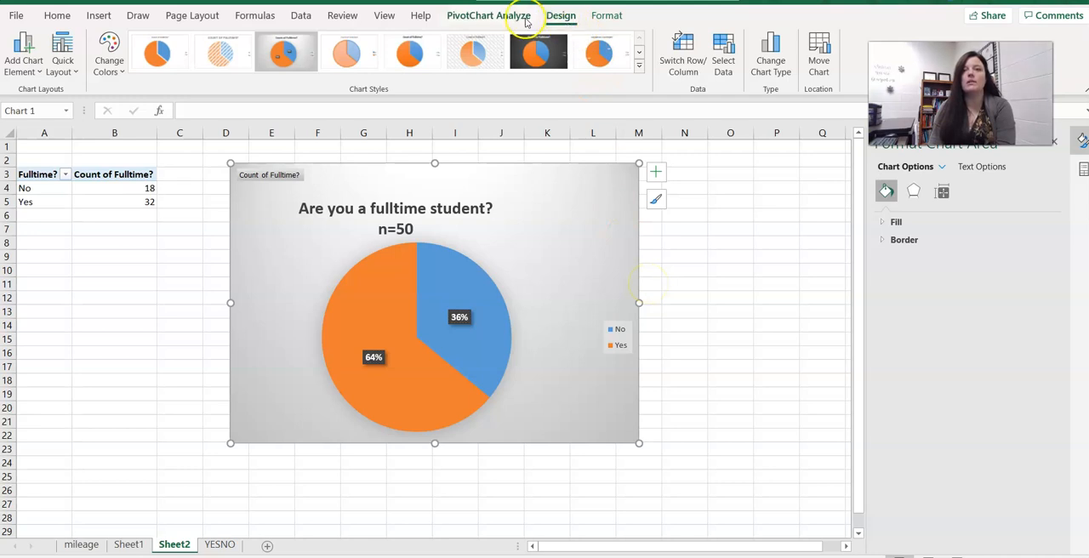
{"action": "left_click", "coordinate": [781, 70]}
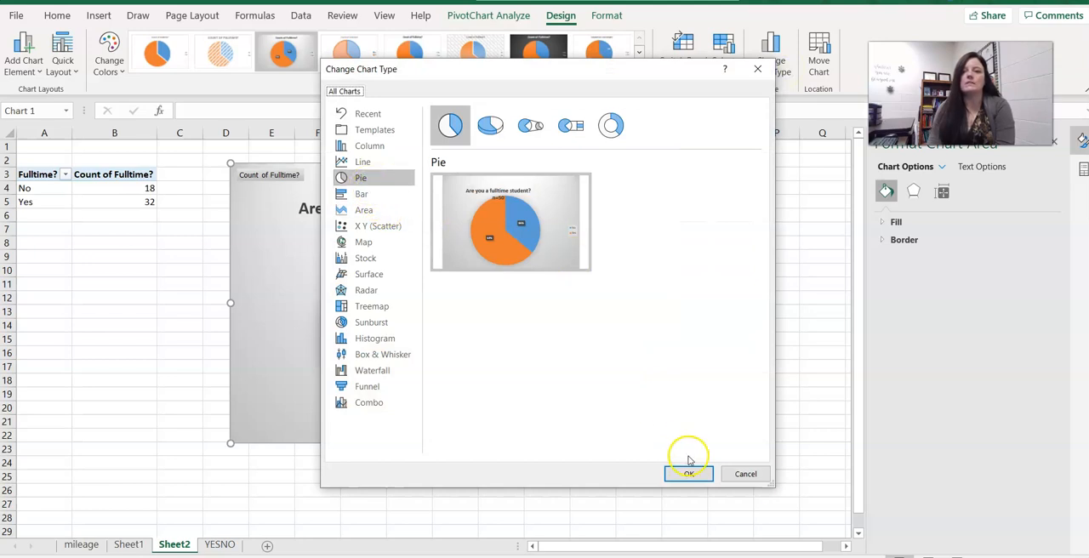
{"action": "left_click", "coordinate": [759, 473]}
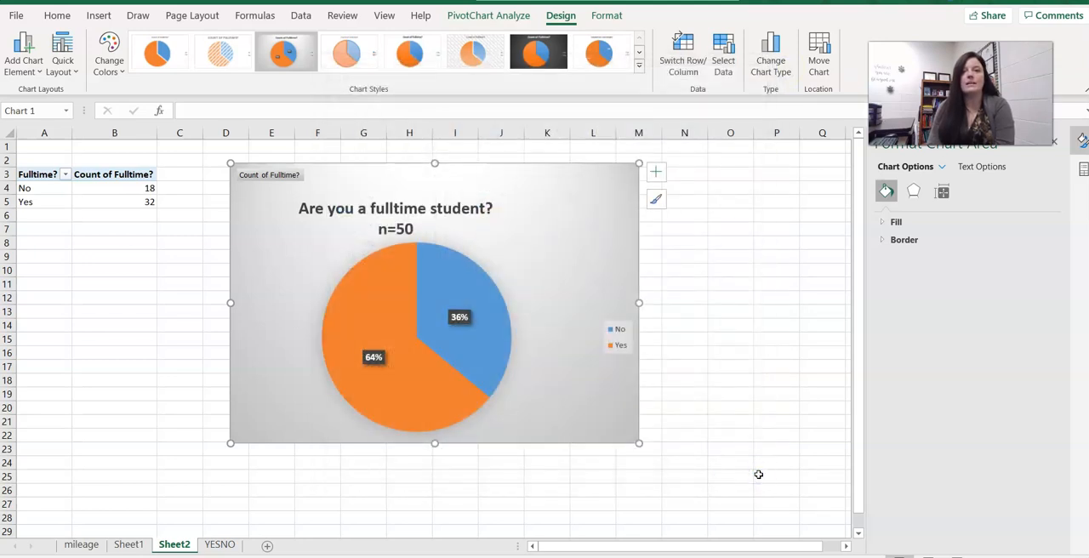